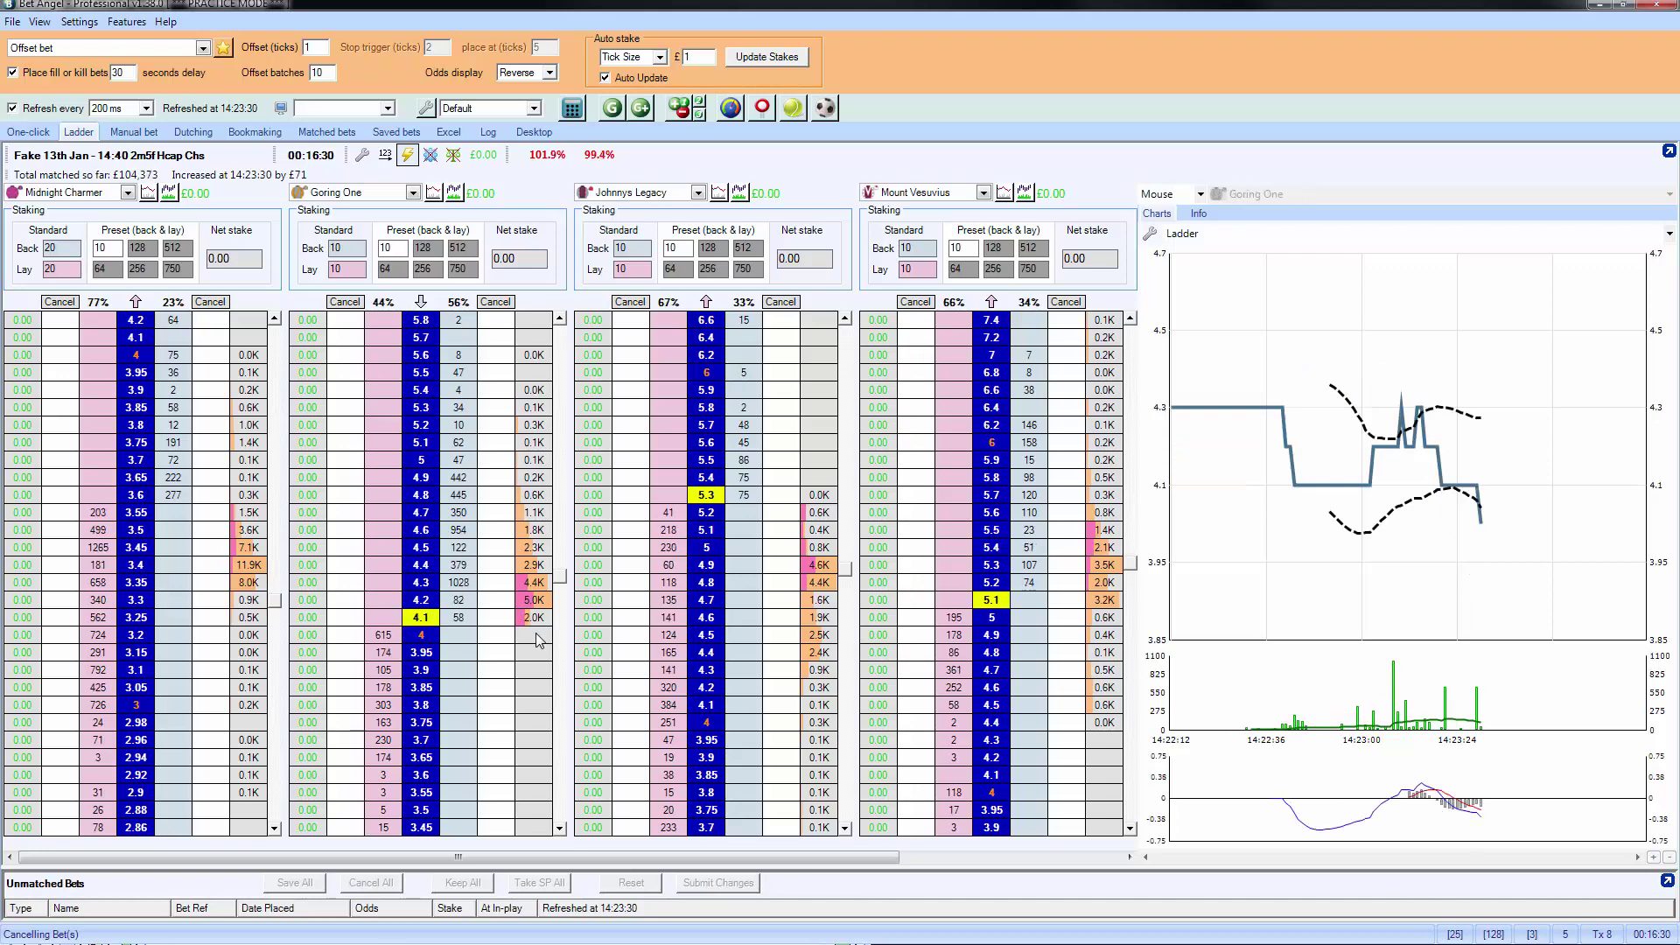
- Lay £10 on Goring One at odds 4, then another £10 at 4.1
left_click(389, 637)
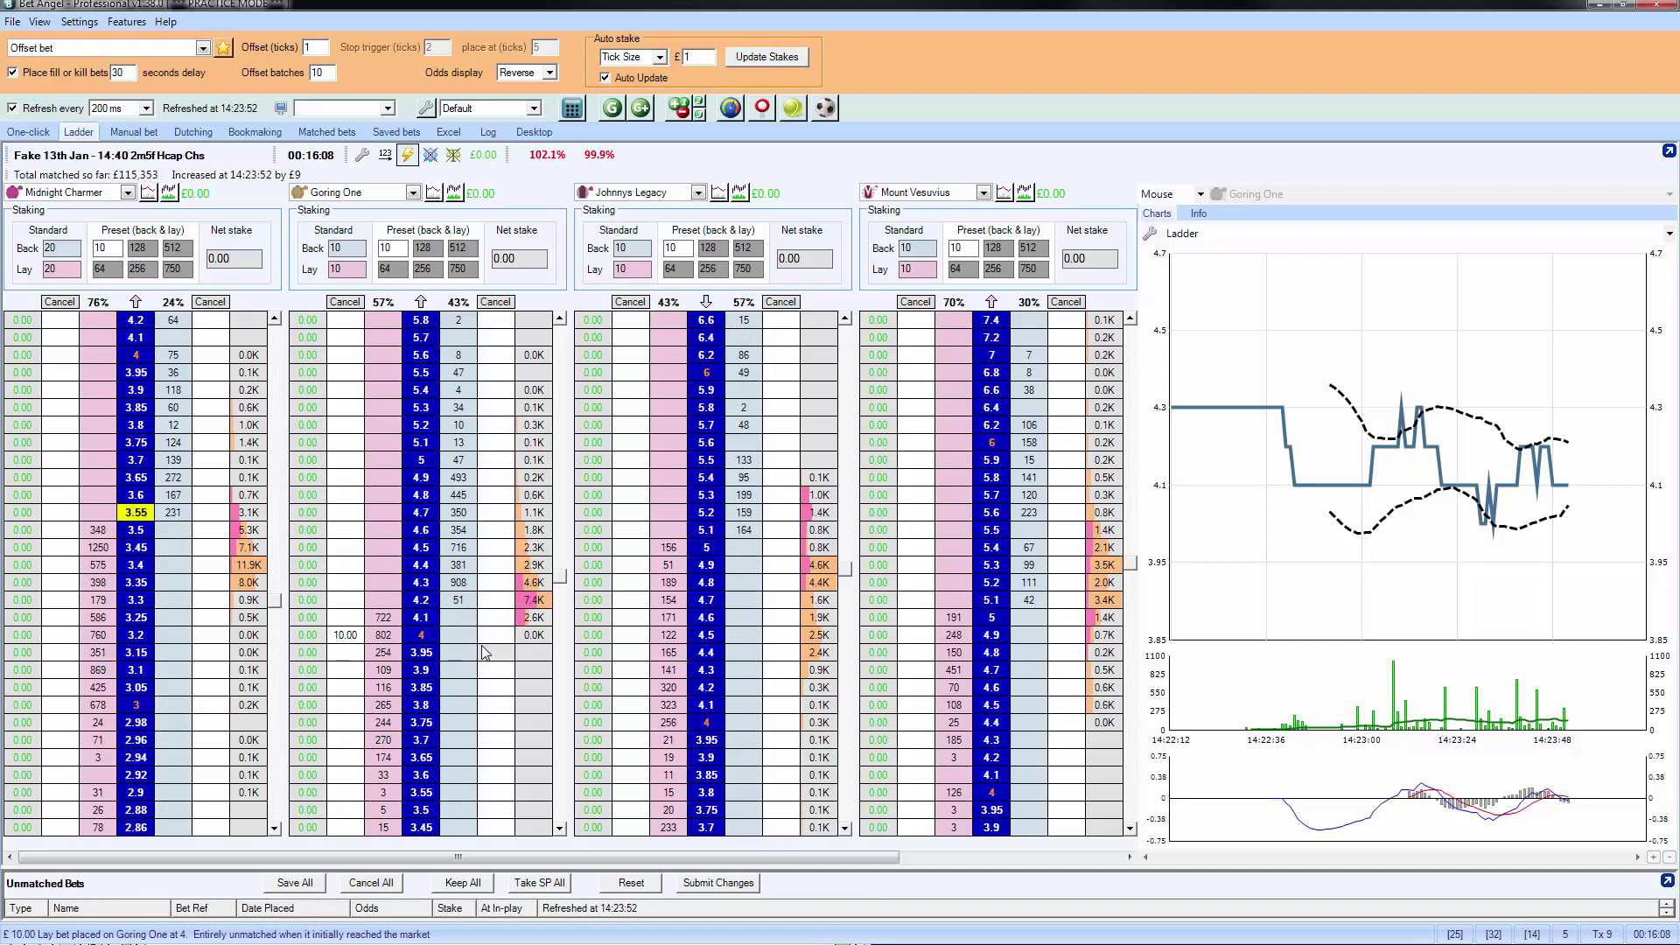
left_click(383, 617)
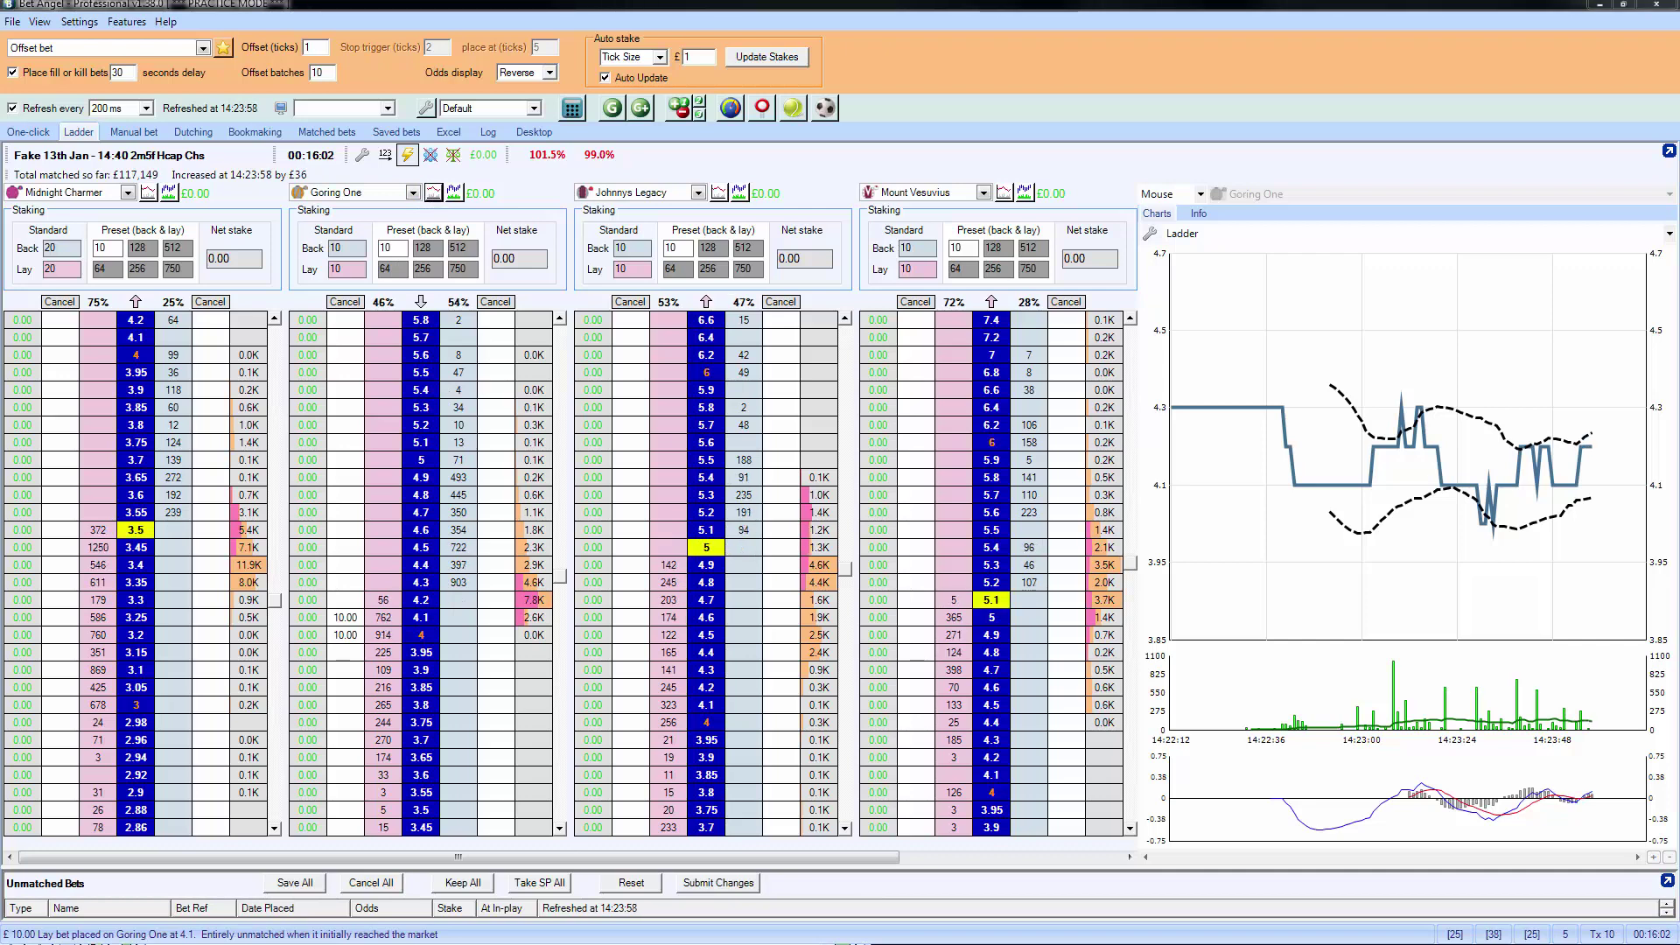
left_click(454, 193)
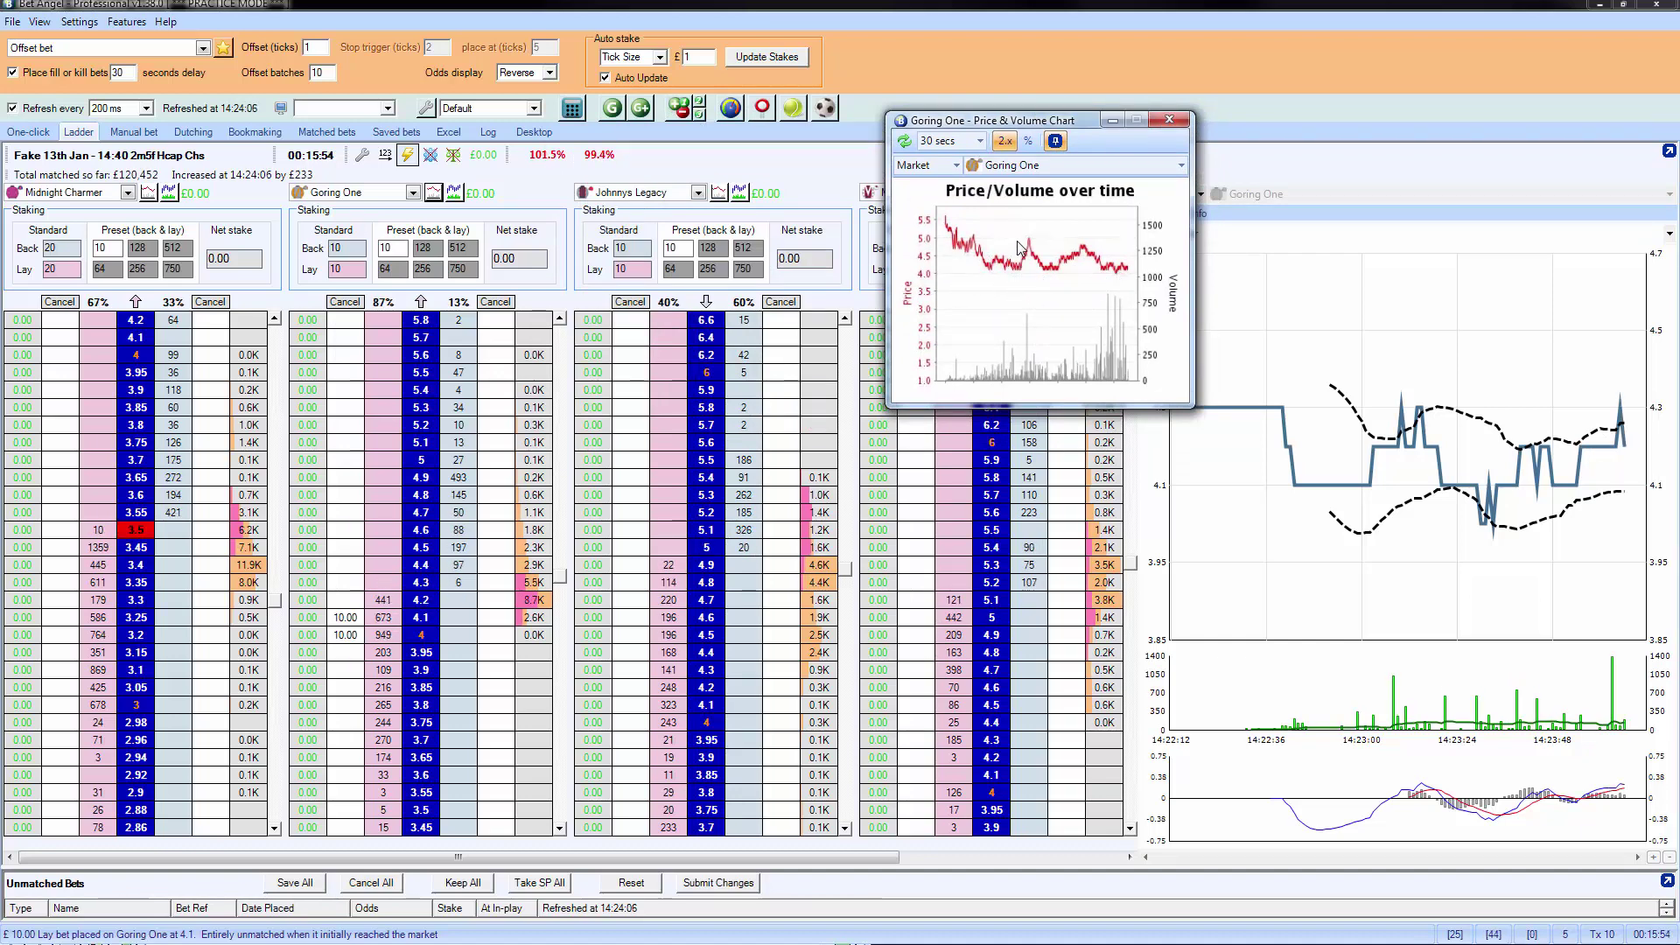
left_click(1170, 120)
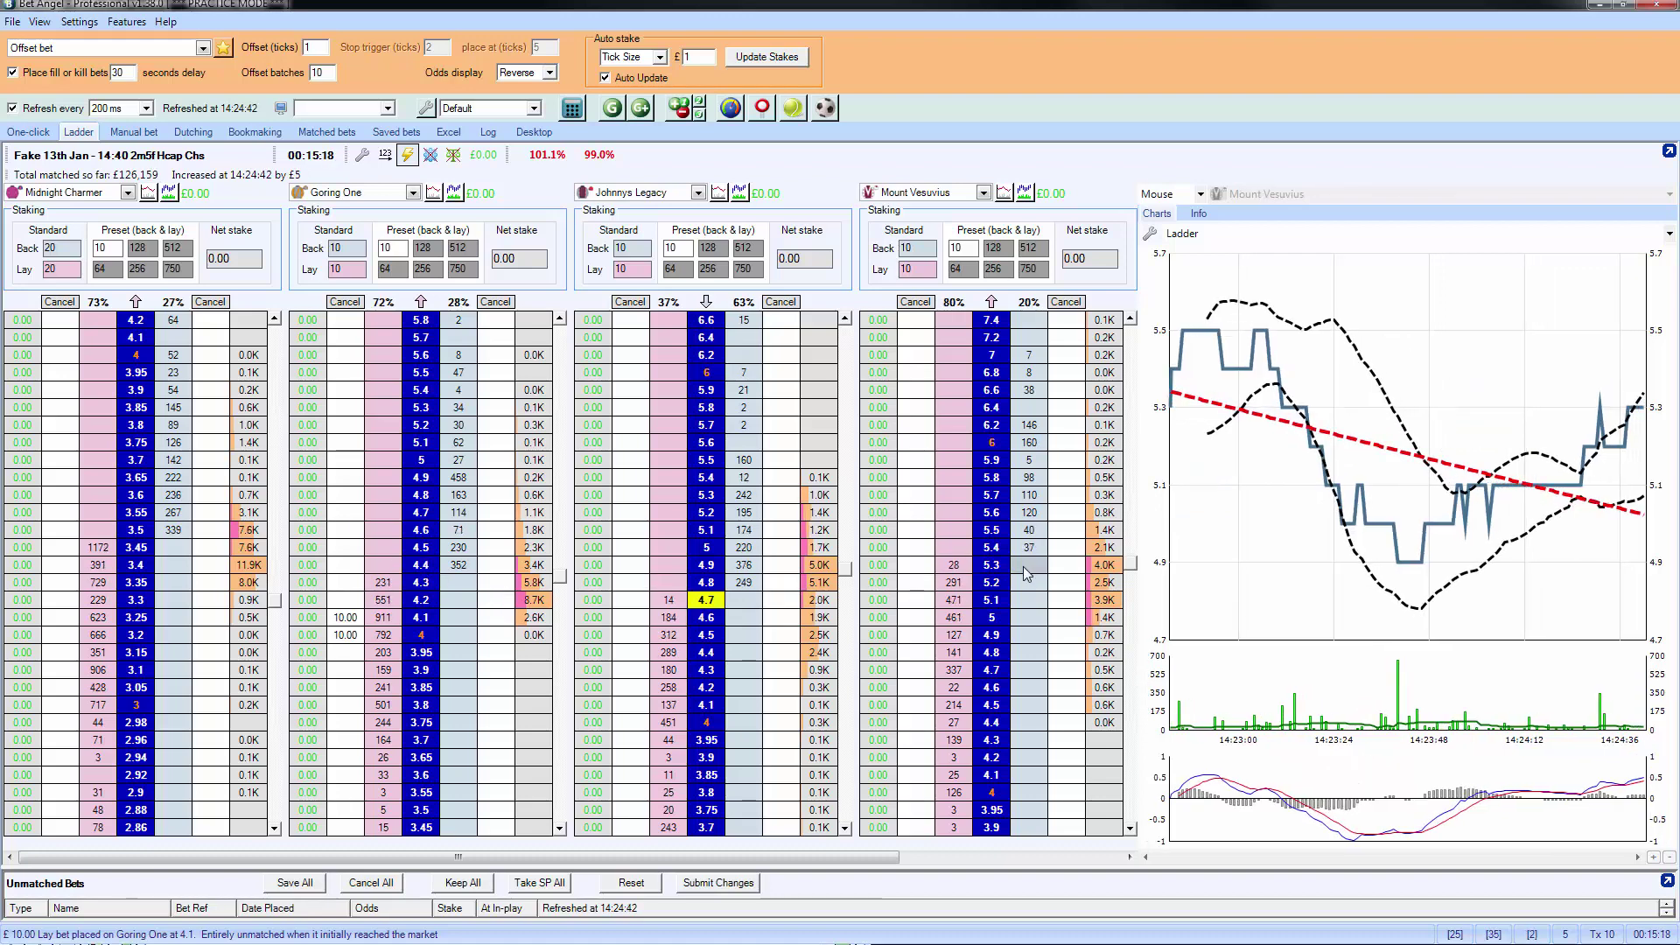
- Place £10 back and £10 lay bets on Goring One at 4.4, plus a £10 back at 4.5
left_click(459, 565)
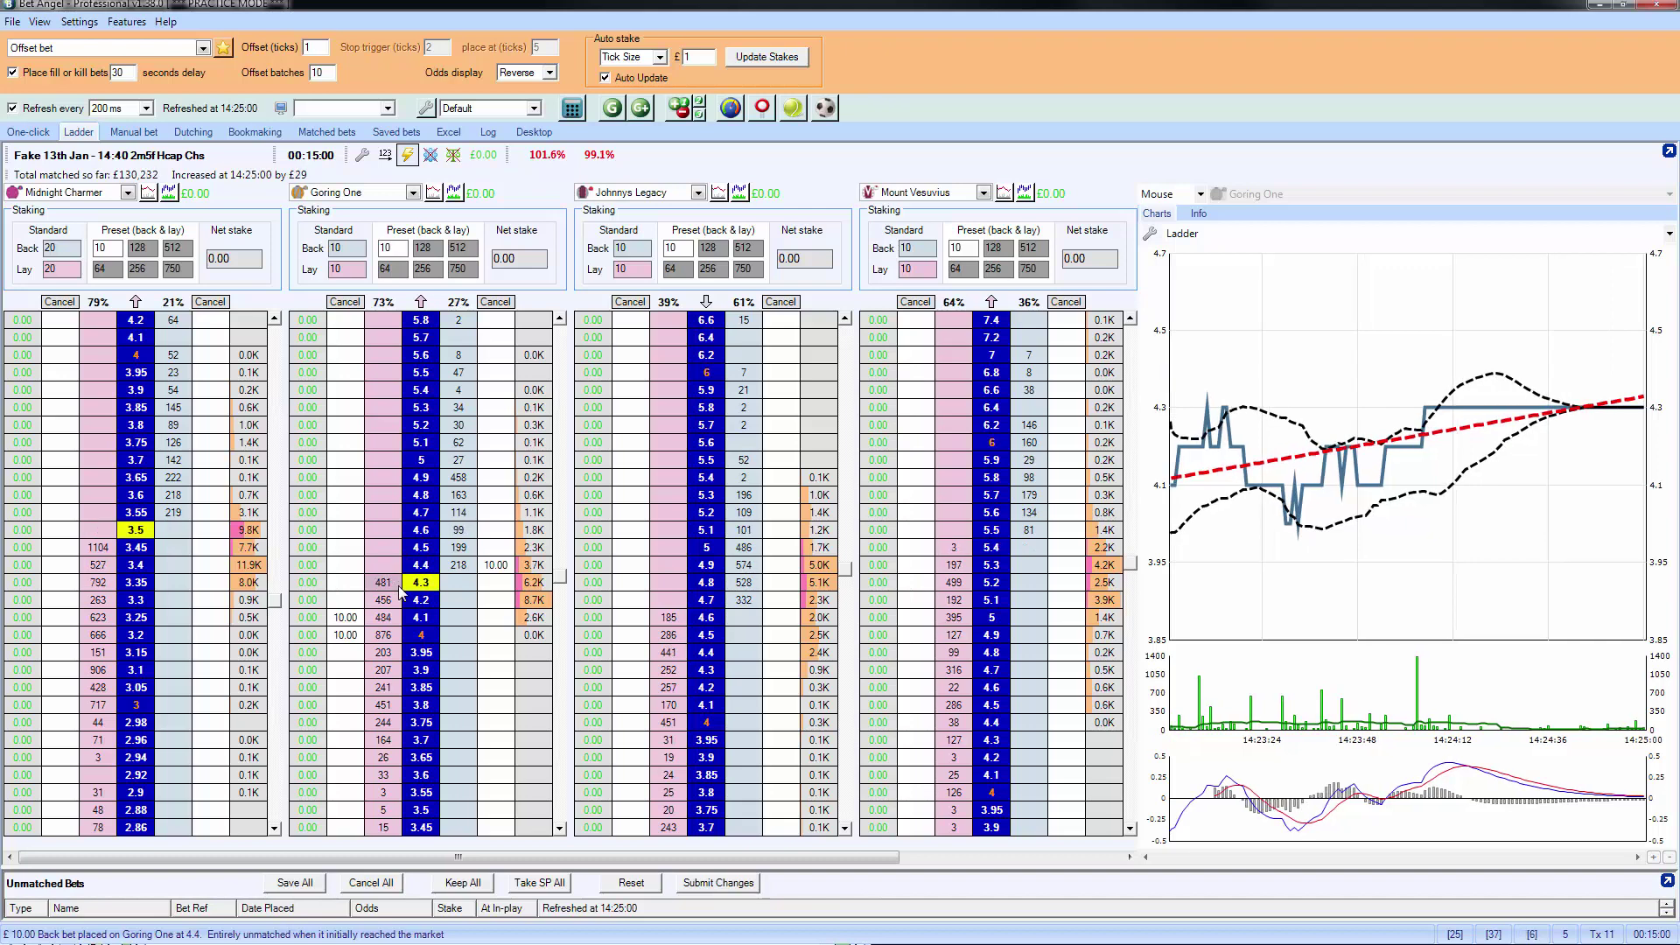
left_click(394, 565)
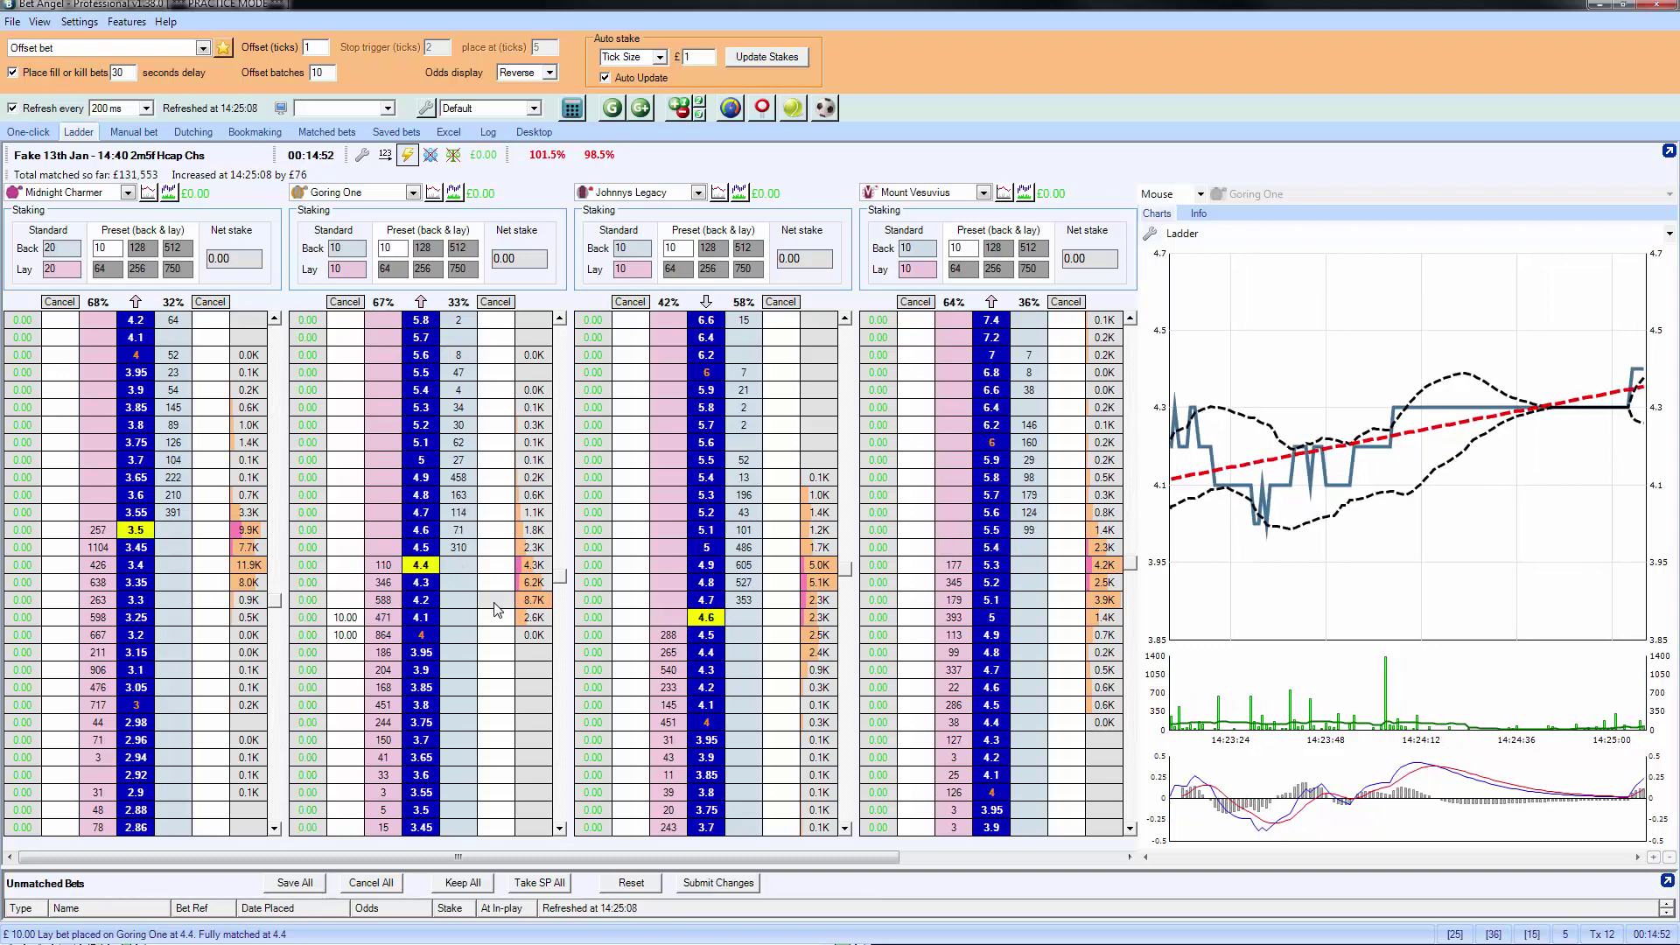
left_click(460, 547)
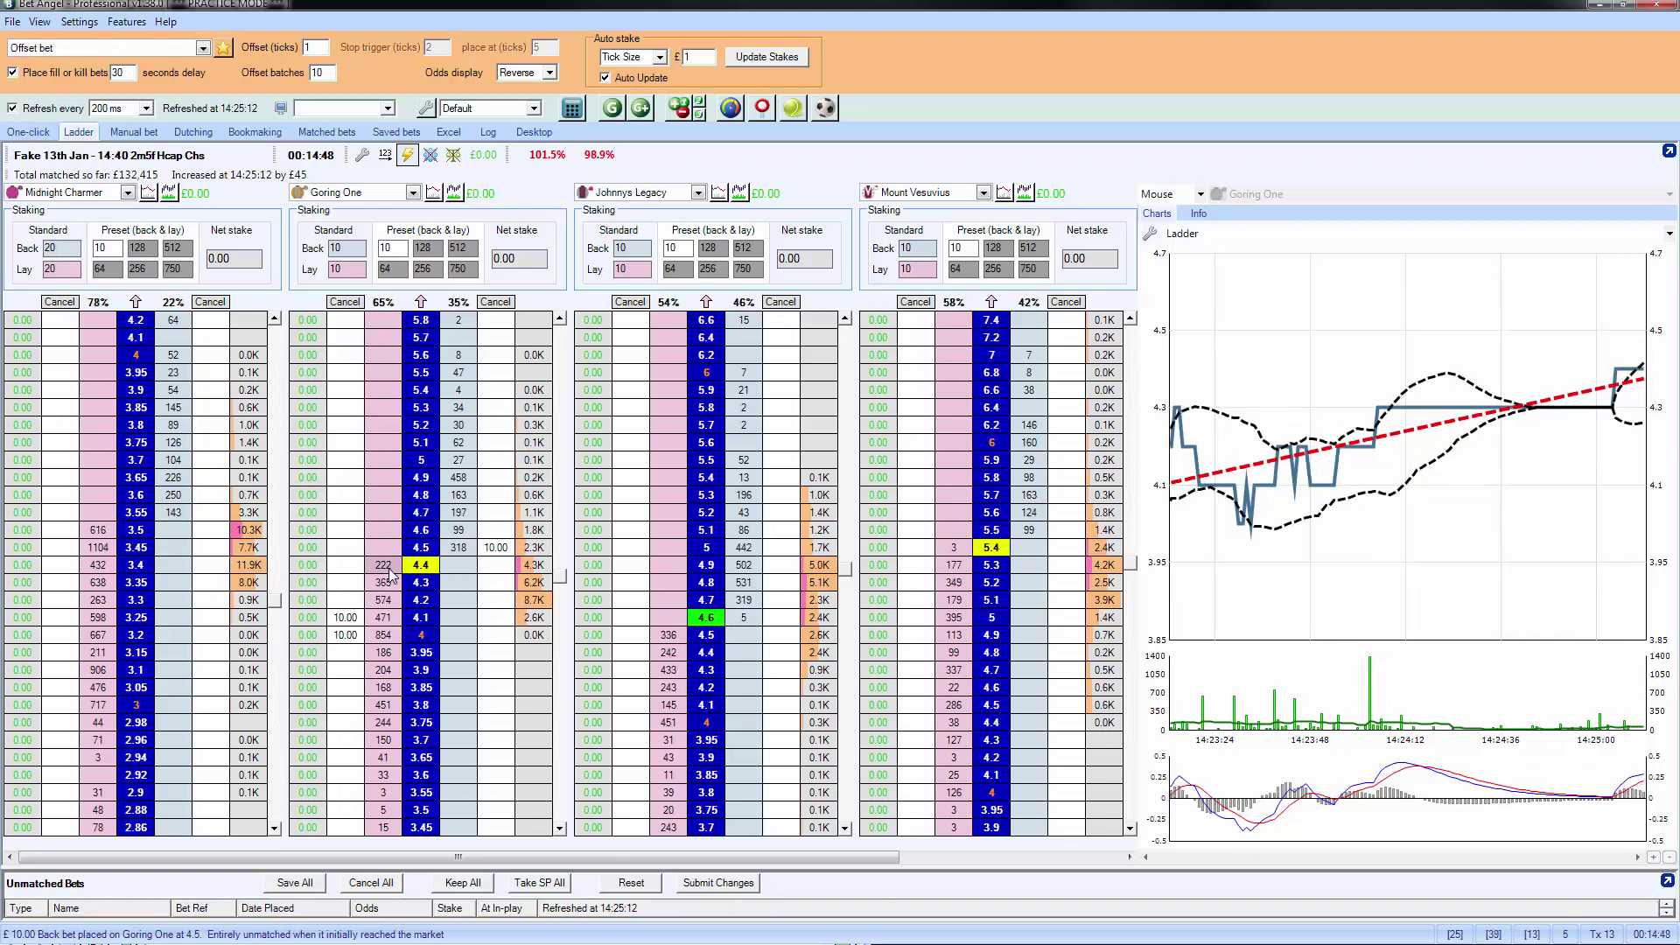
- Lay another £10 on Goring One at odds 4.4
left_click(390, 567)
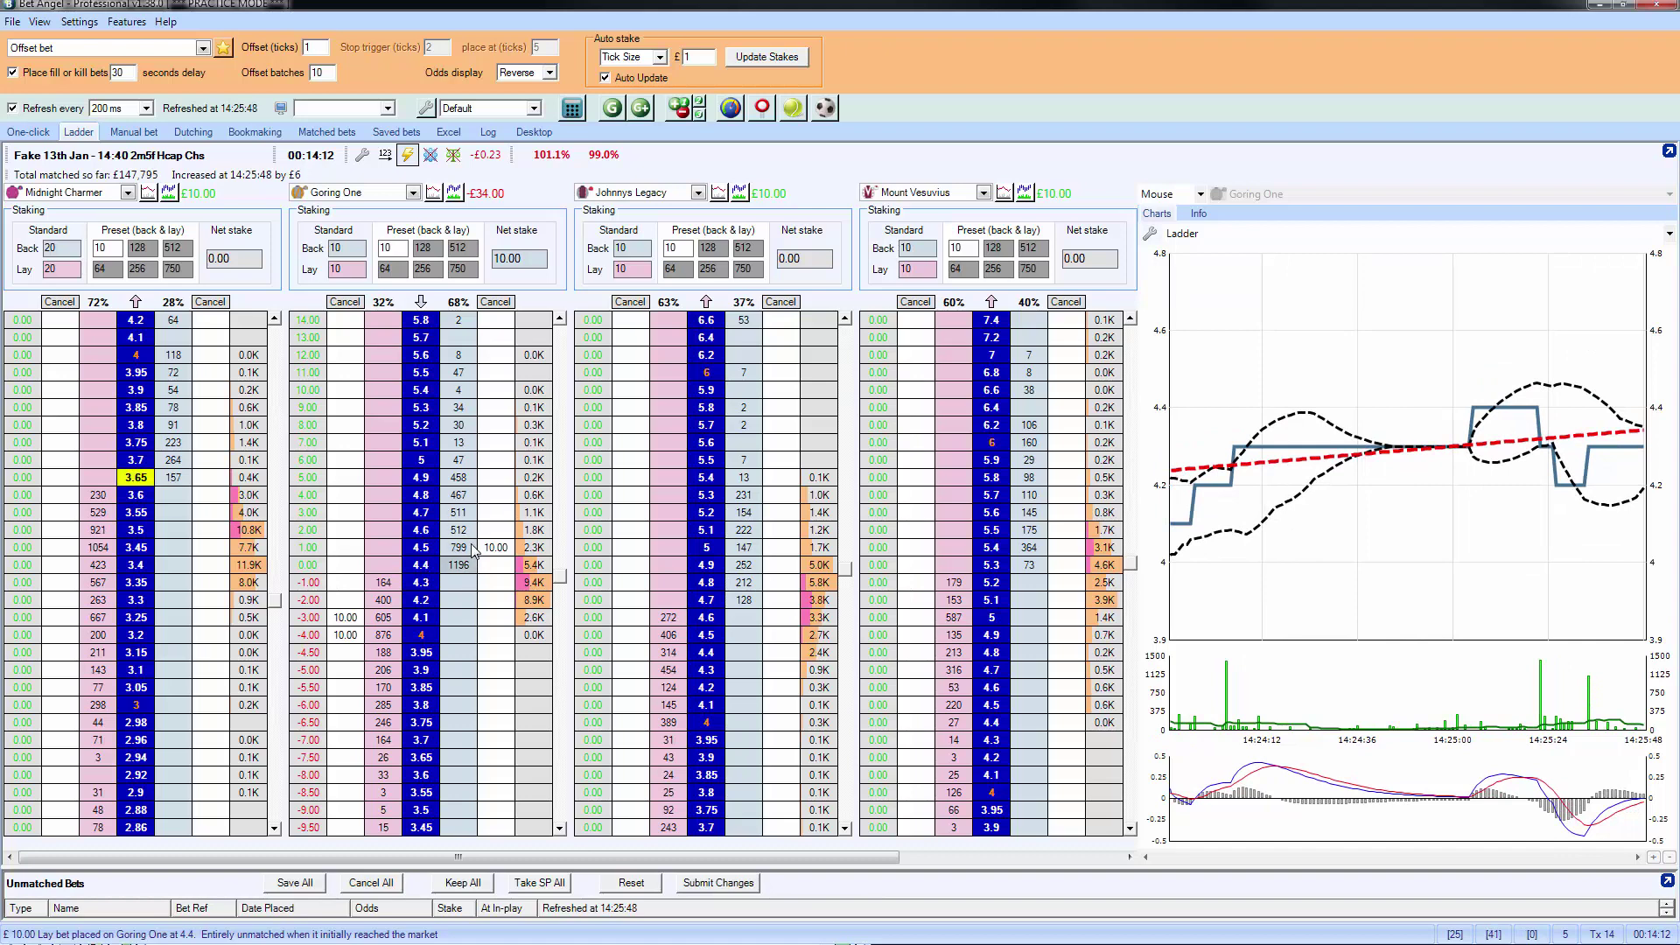
- Back £10 on Goring One at 4.3 and lay £10 at 4.4
left_click(452, 584)
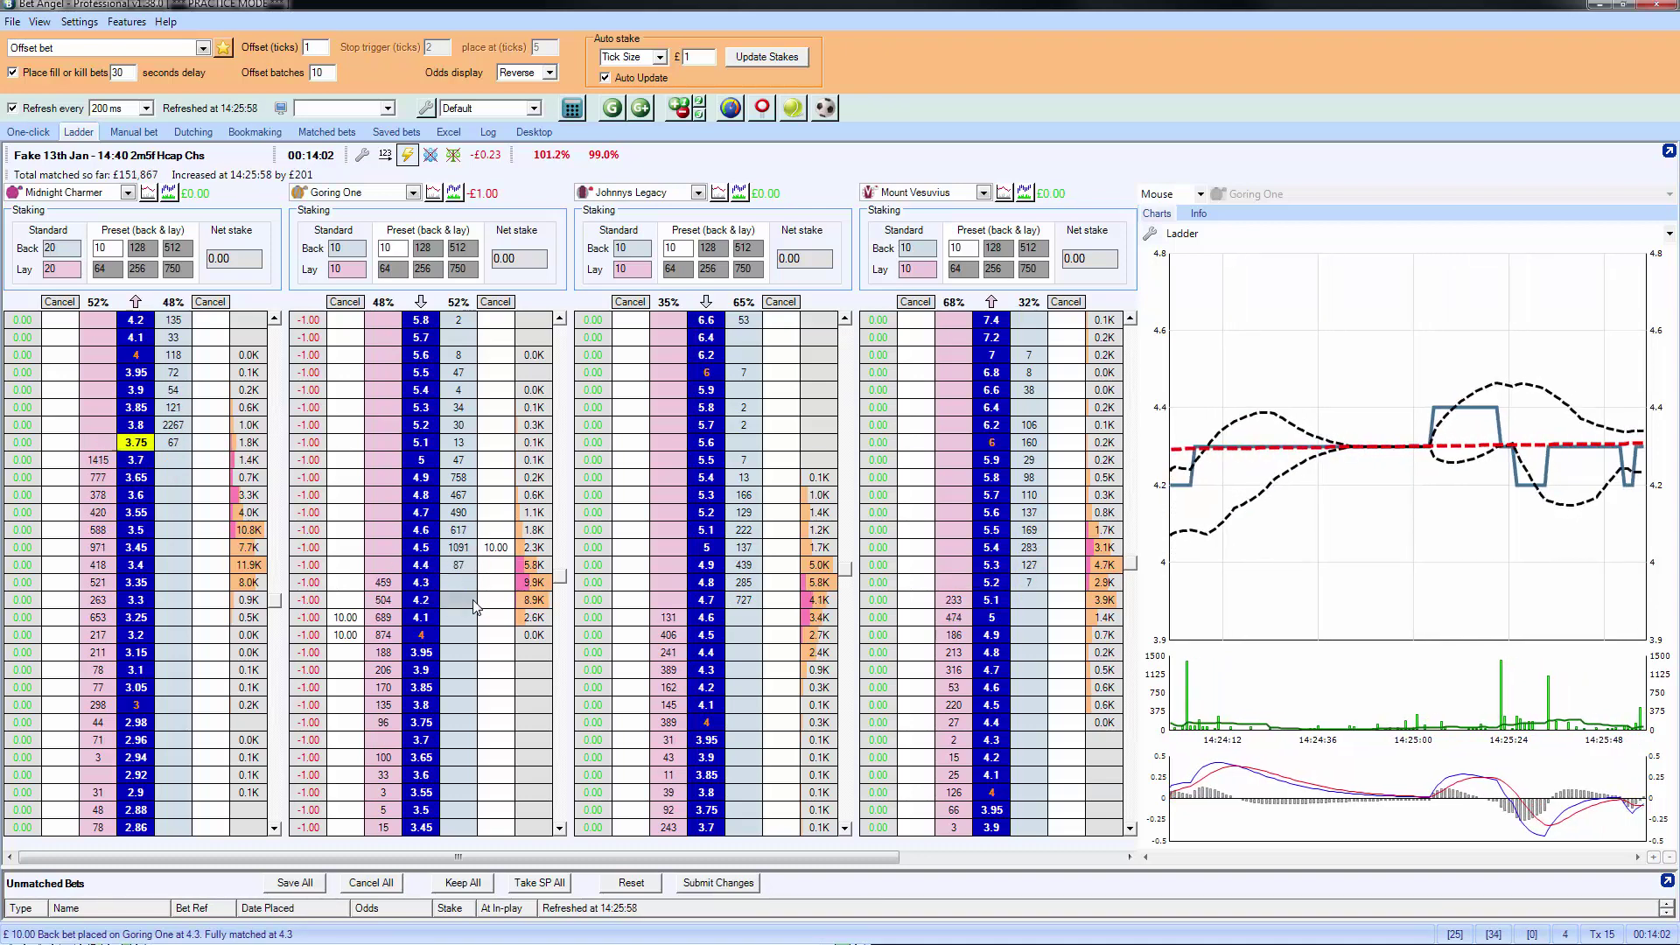
left_click(389, 569)
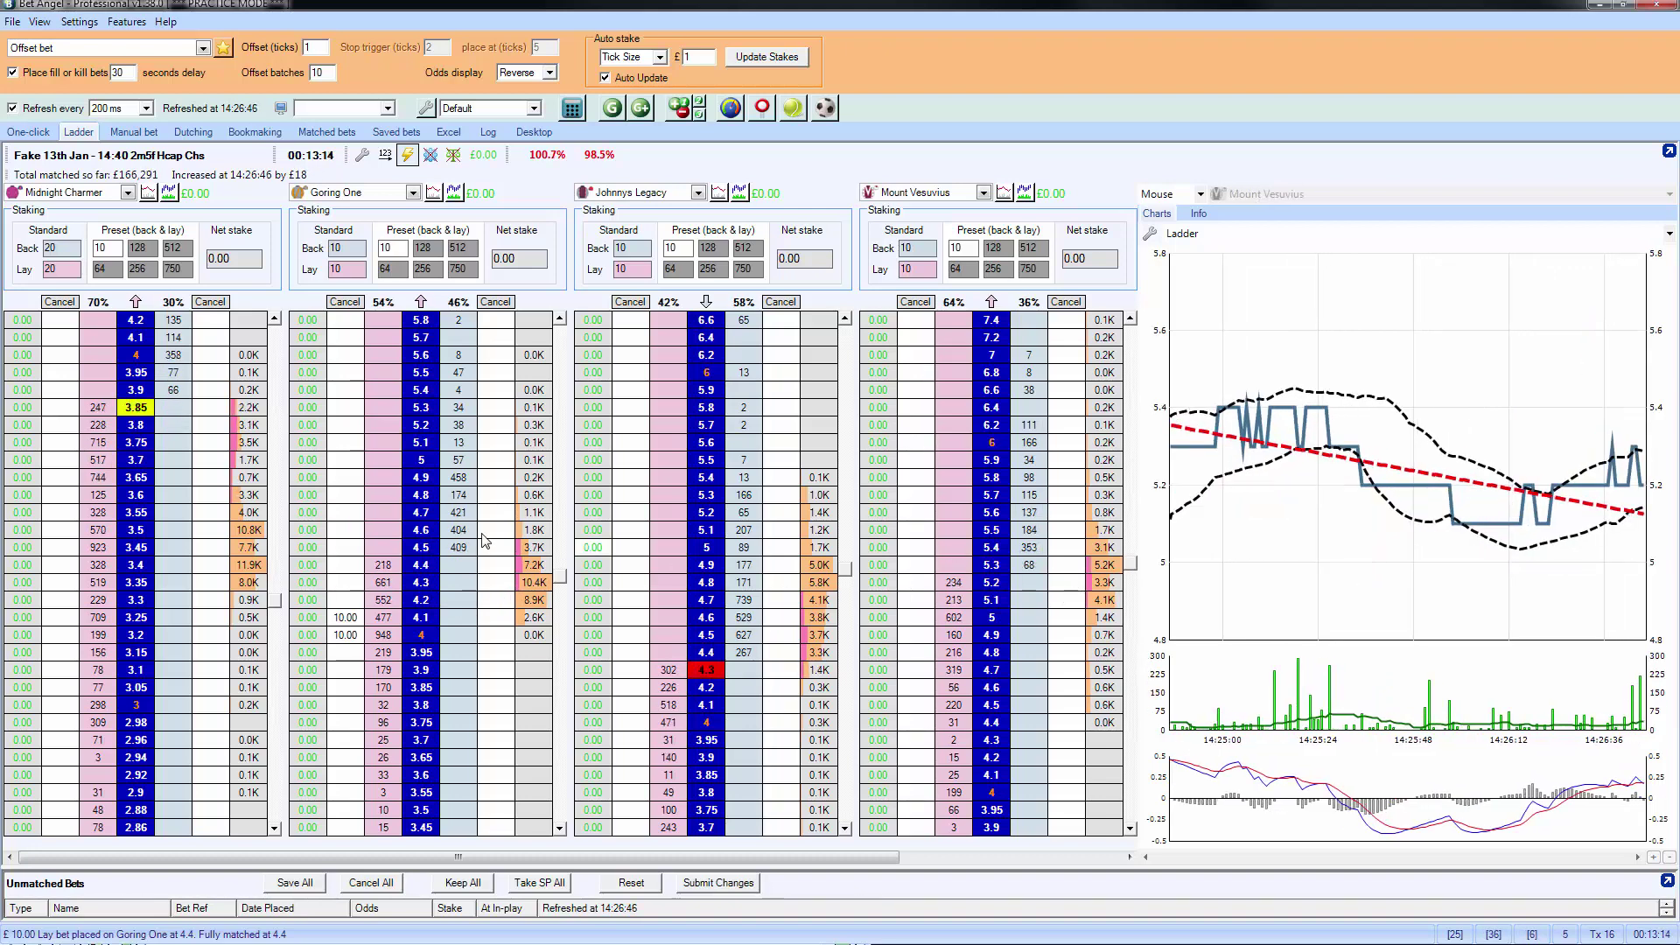
- Lay £10 at 4.2, back £10 at 4.3, and cancel the unmatched £10 bet at 4.1
left_click(460, 592)
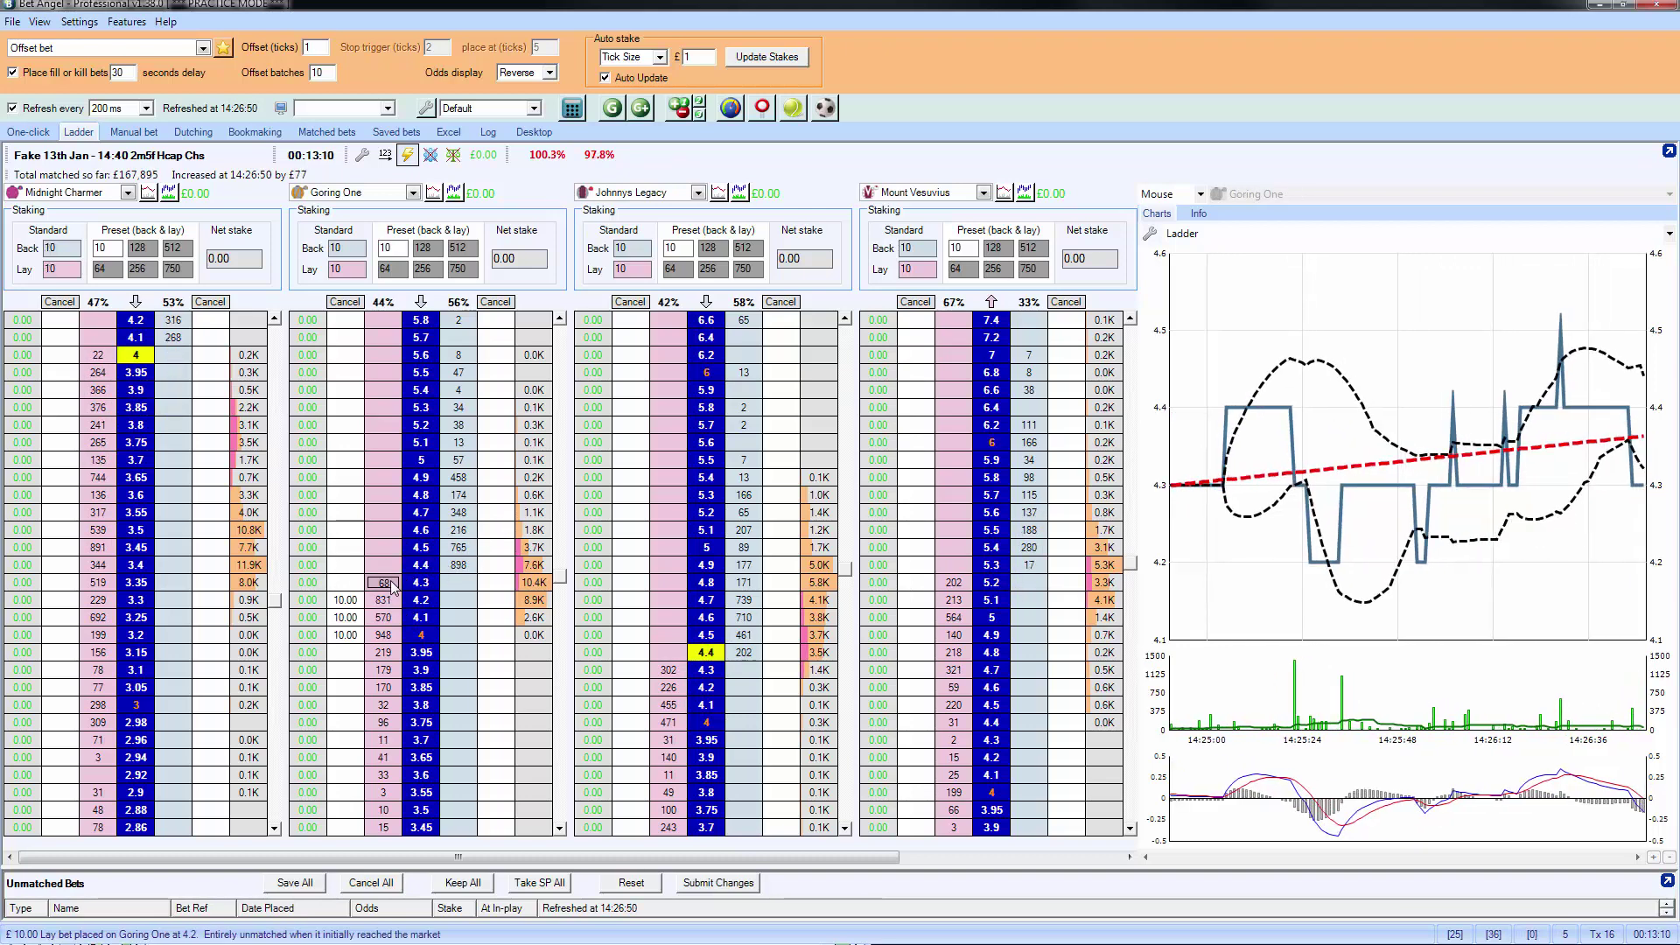
left_click(460, 582)
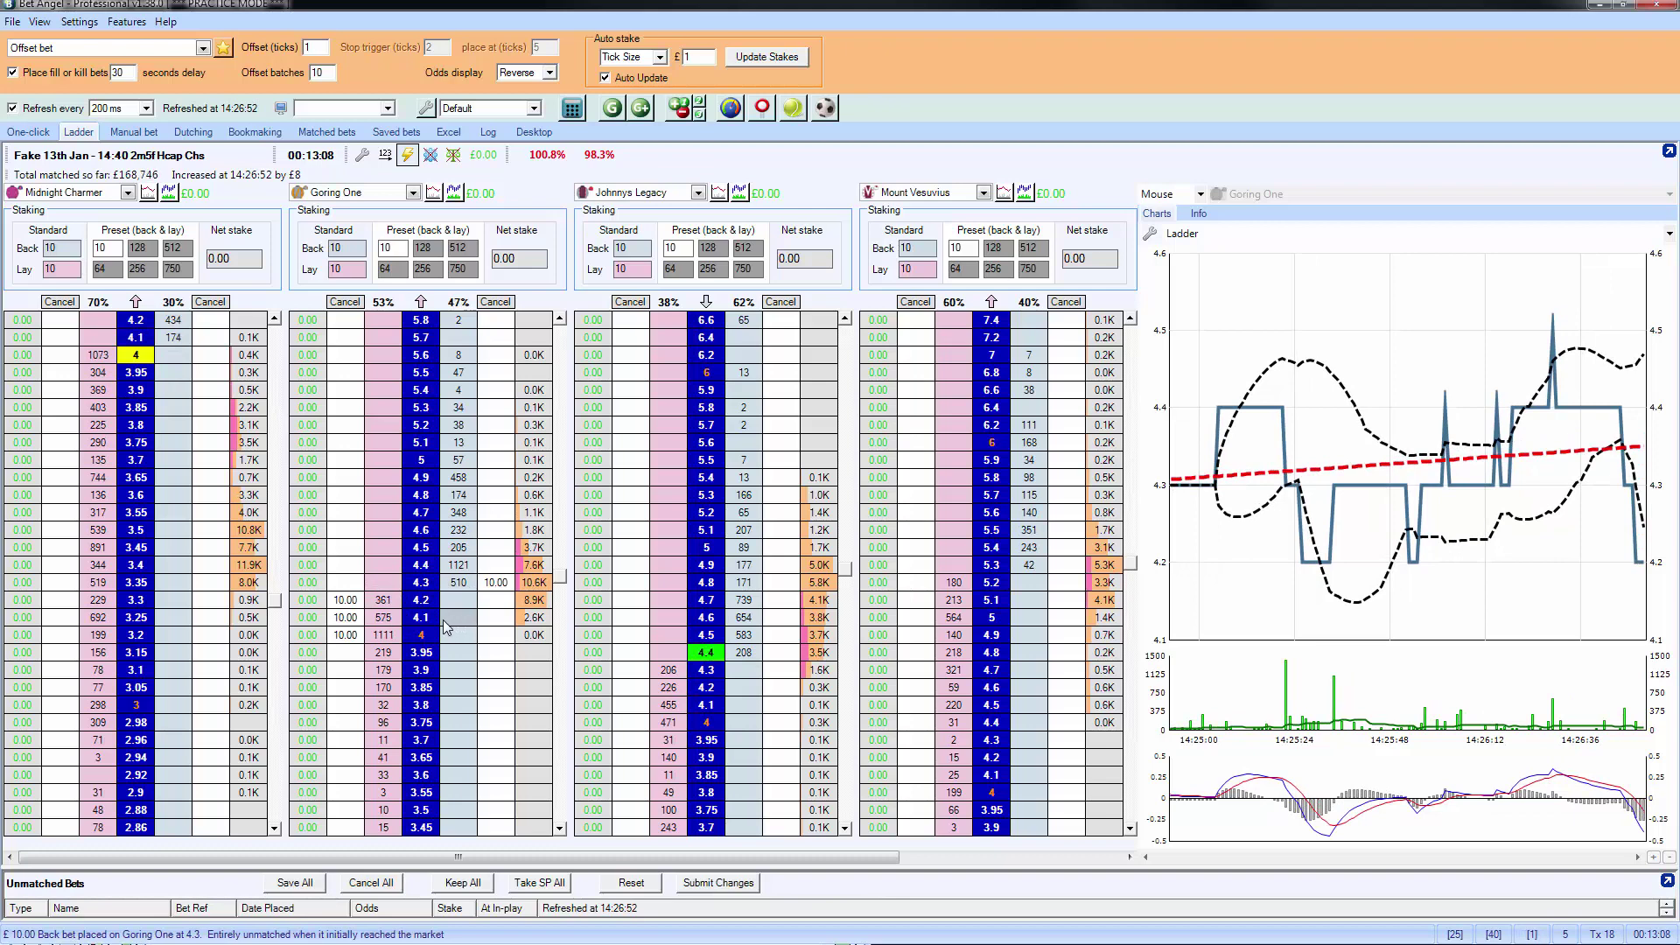
left_click(353, 620)
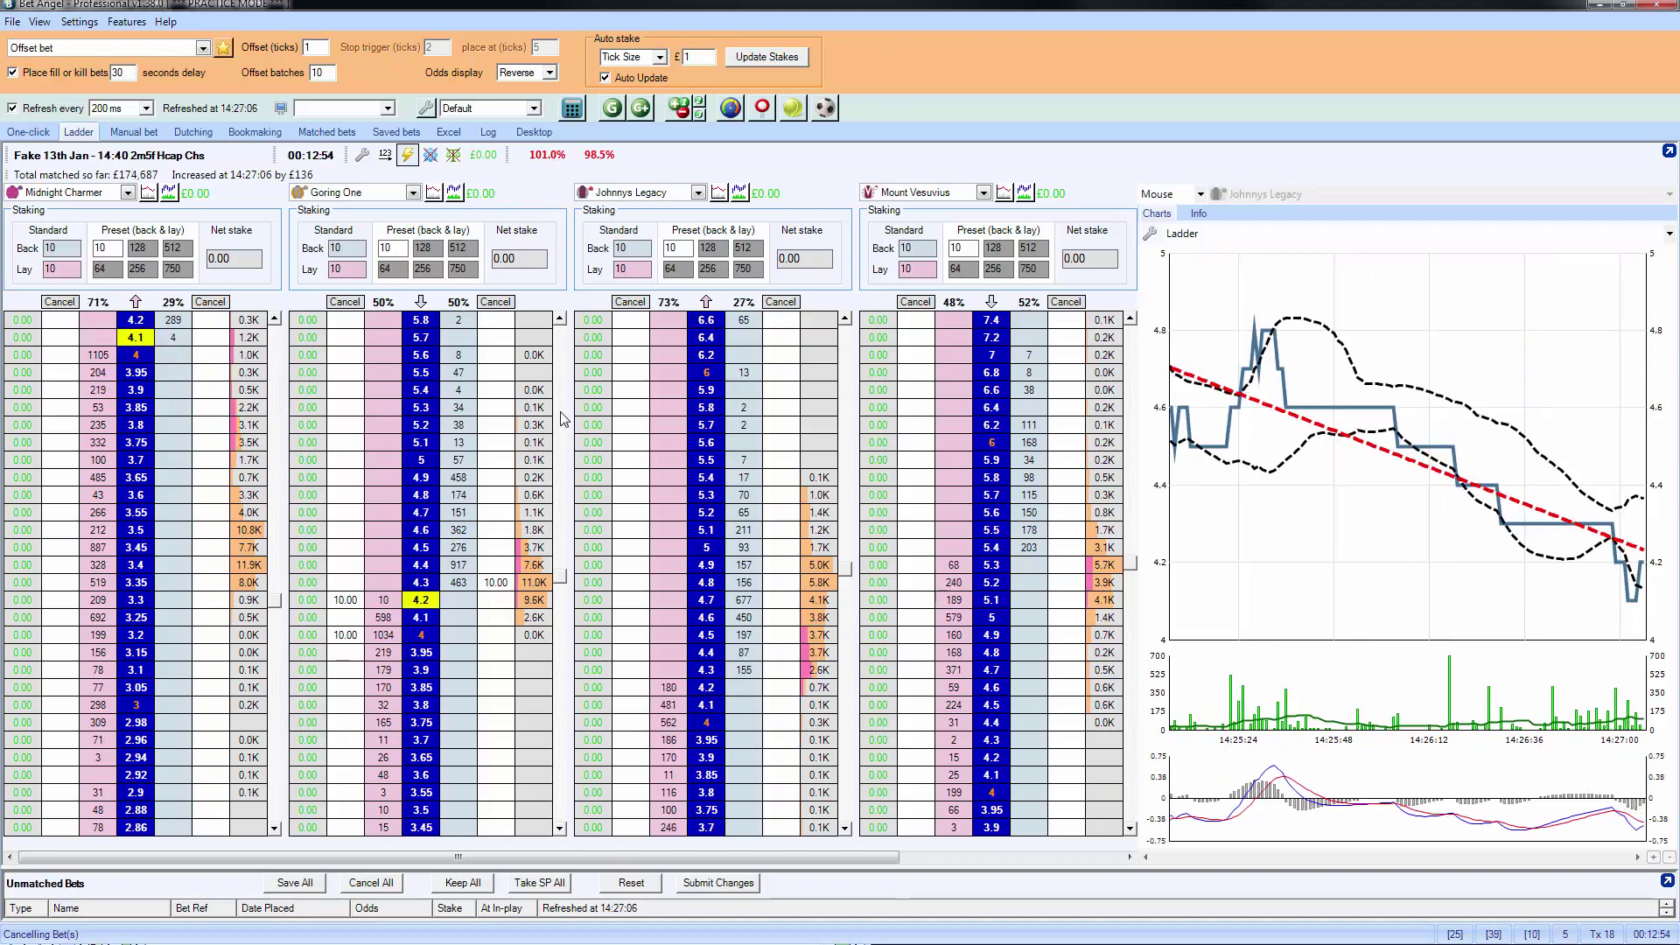
left_click(670, 193)
left_click(617, 220)
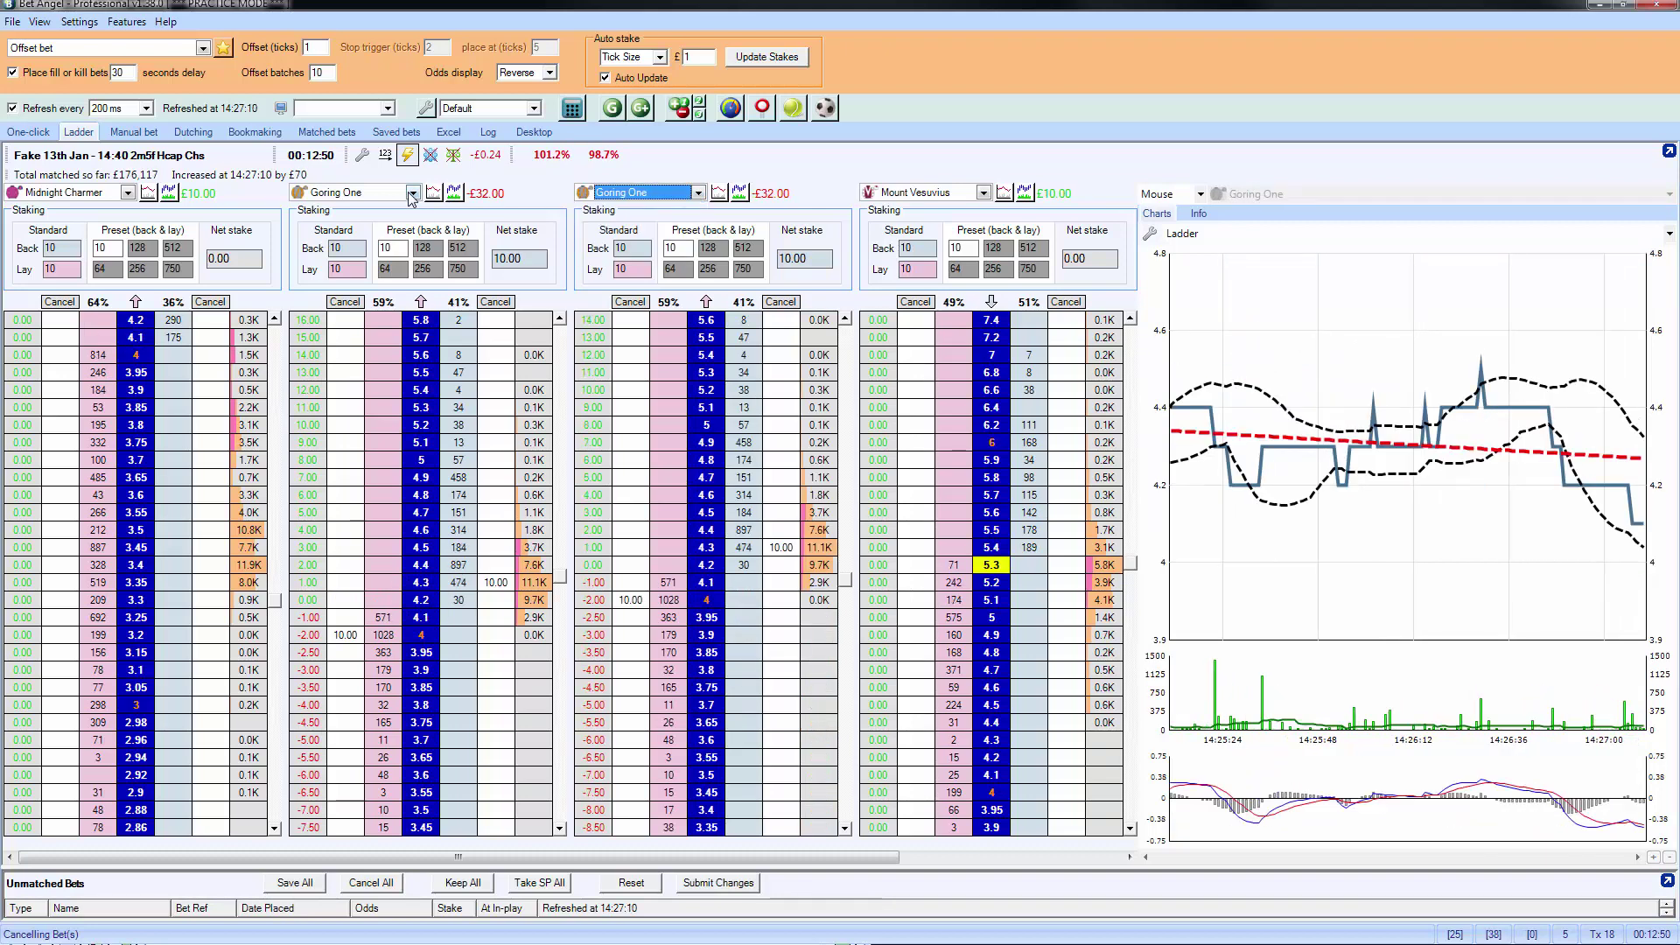
left_click(411, 194)
left_click(368, 235)
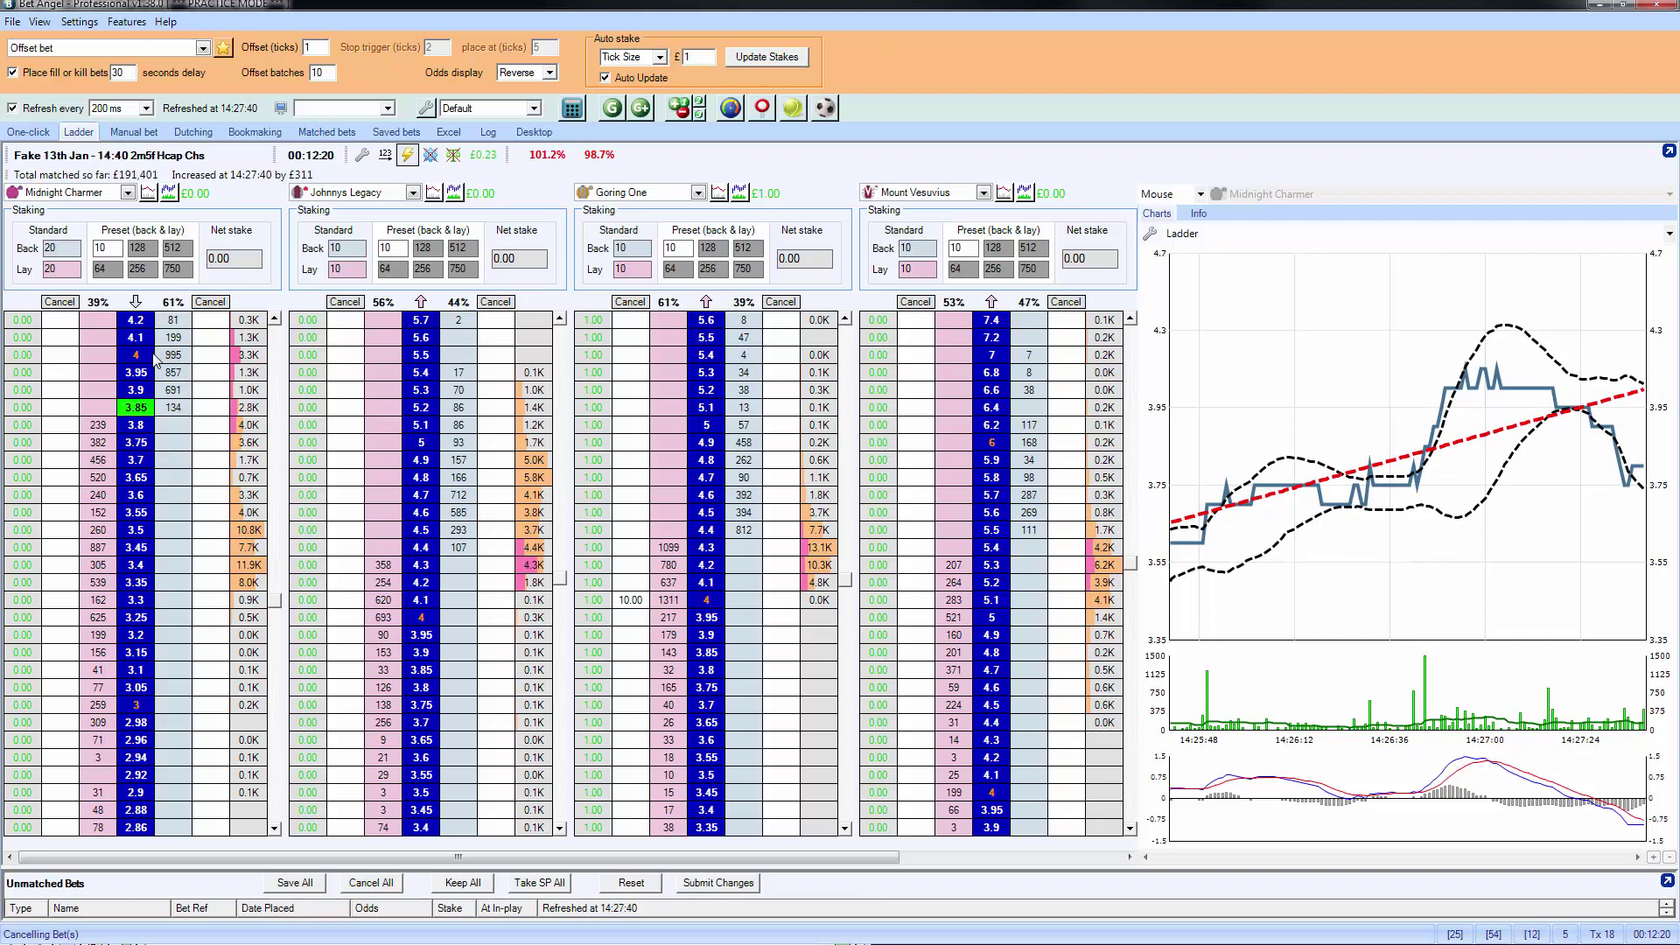
left_click(1187, 194)
left_click(1164, 224)
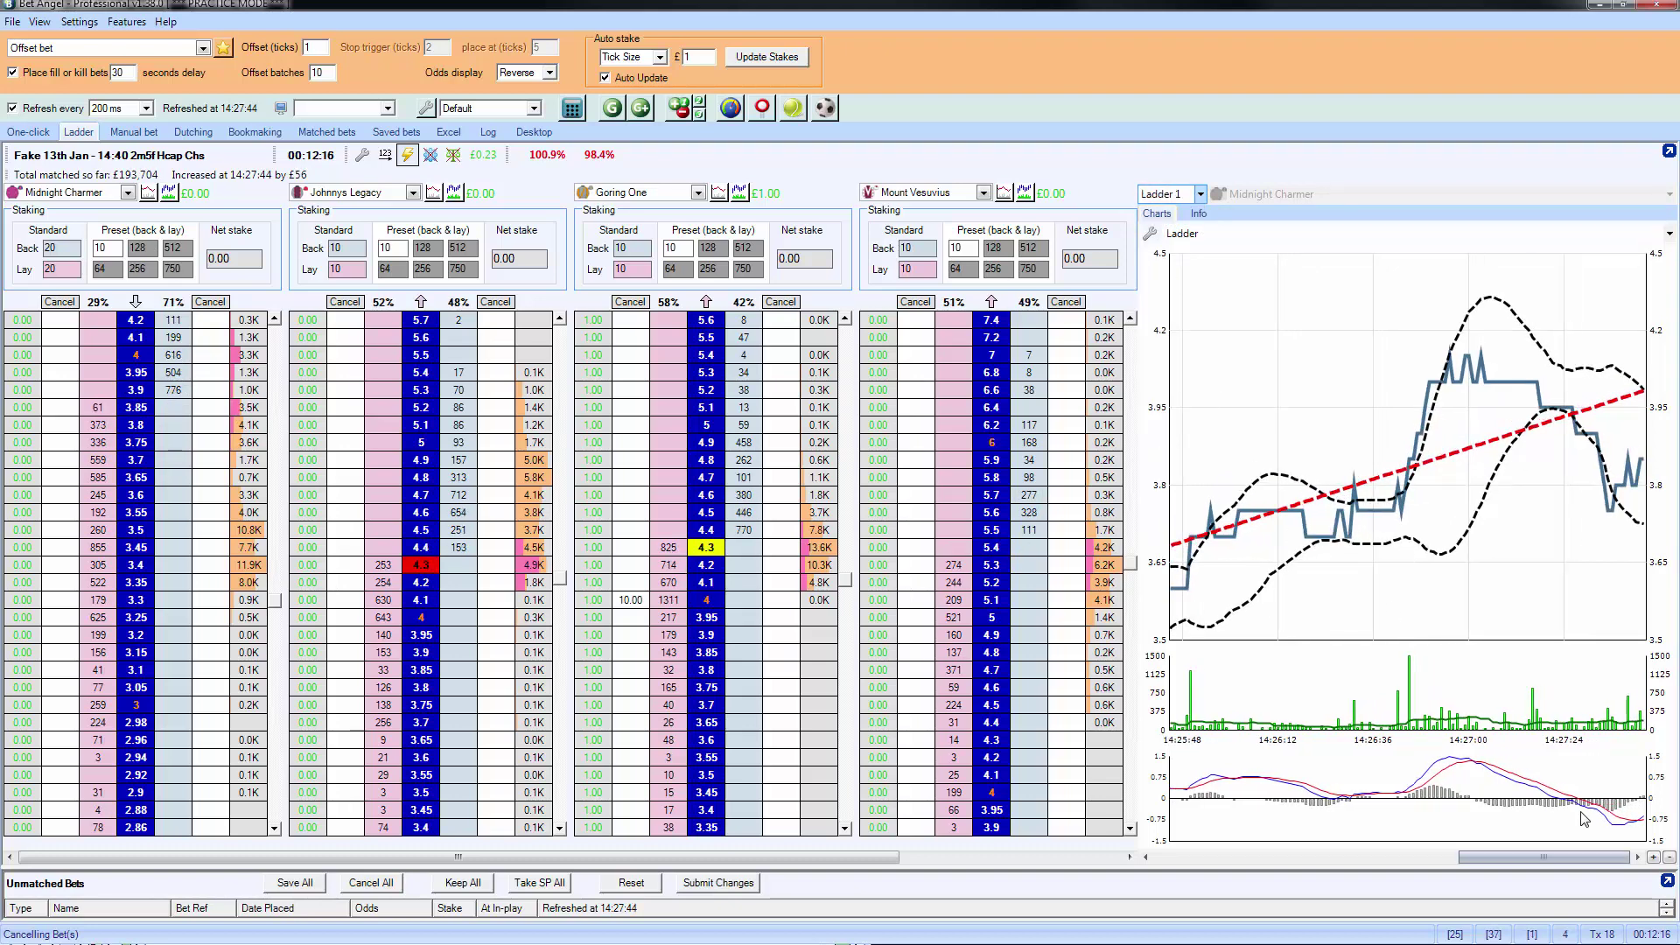
left_click_drag(1547, 858, 1600, 860)
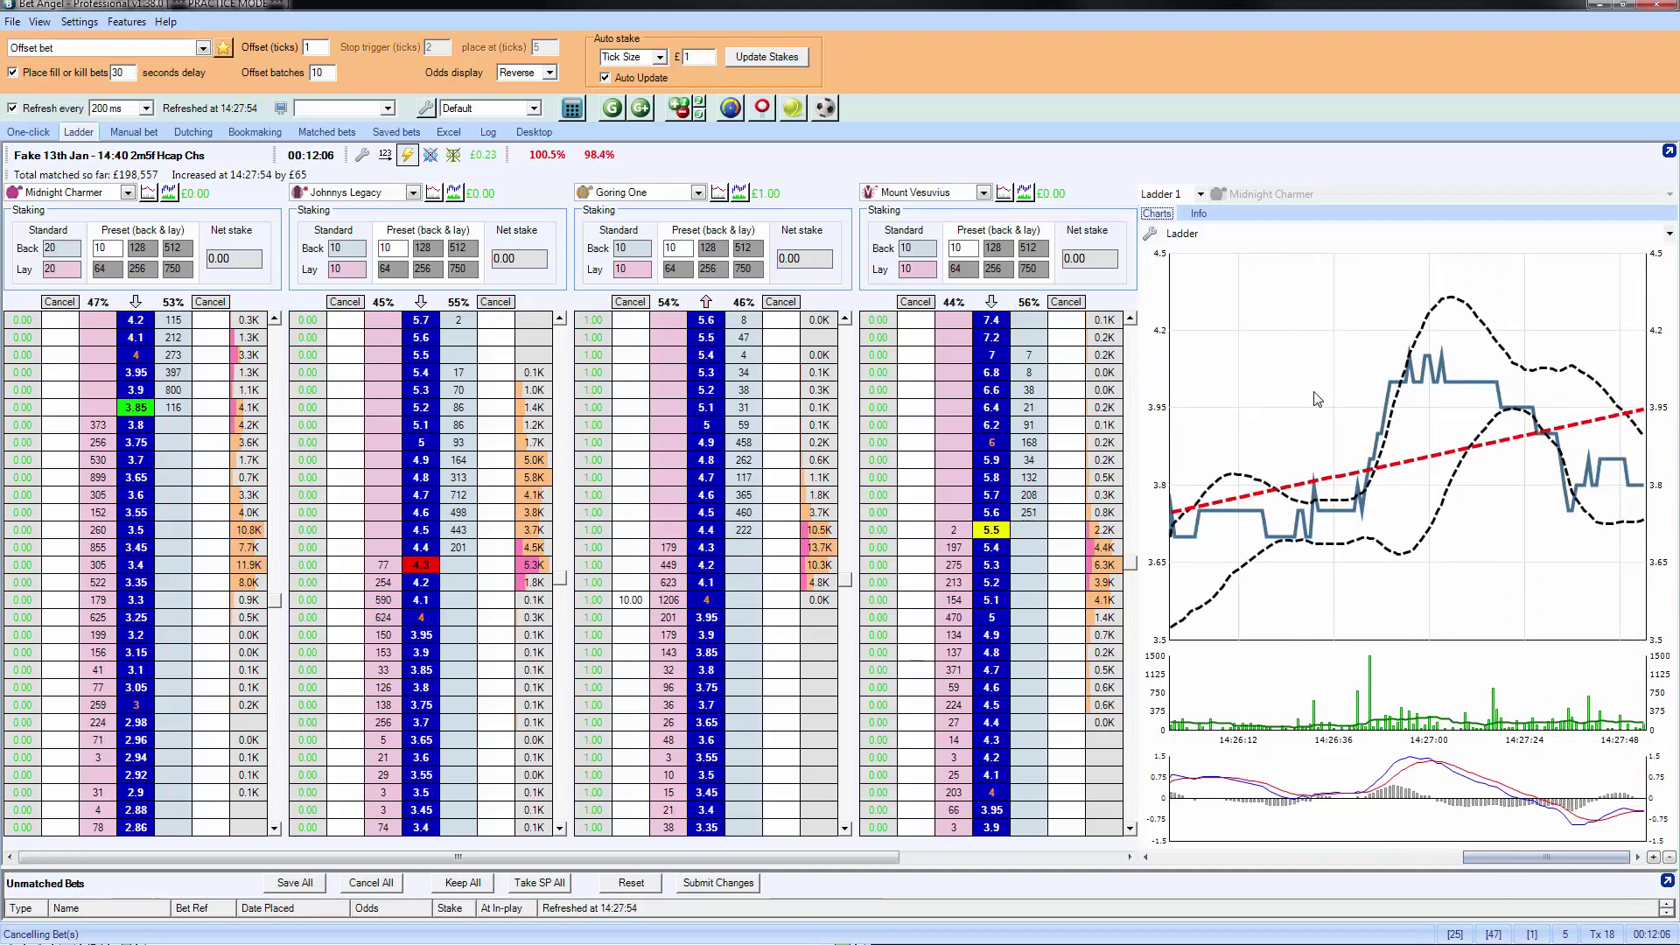
left_click(1173, 193)
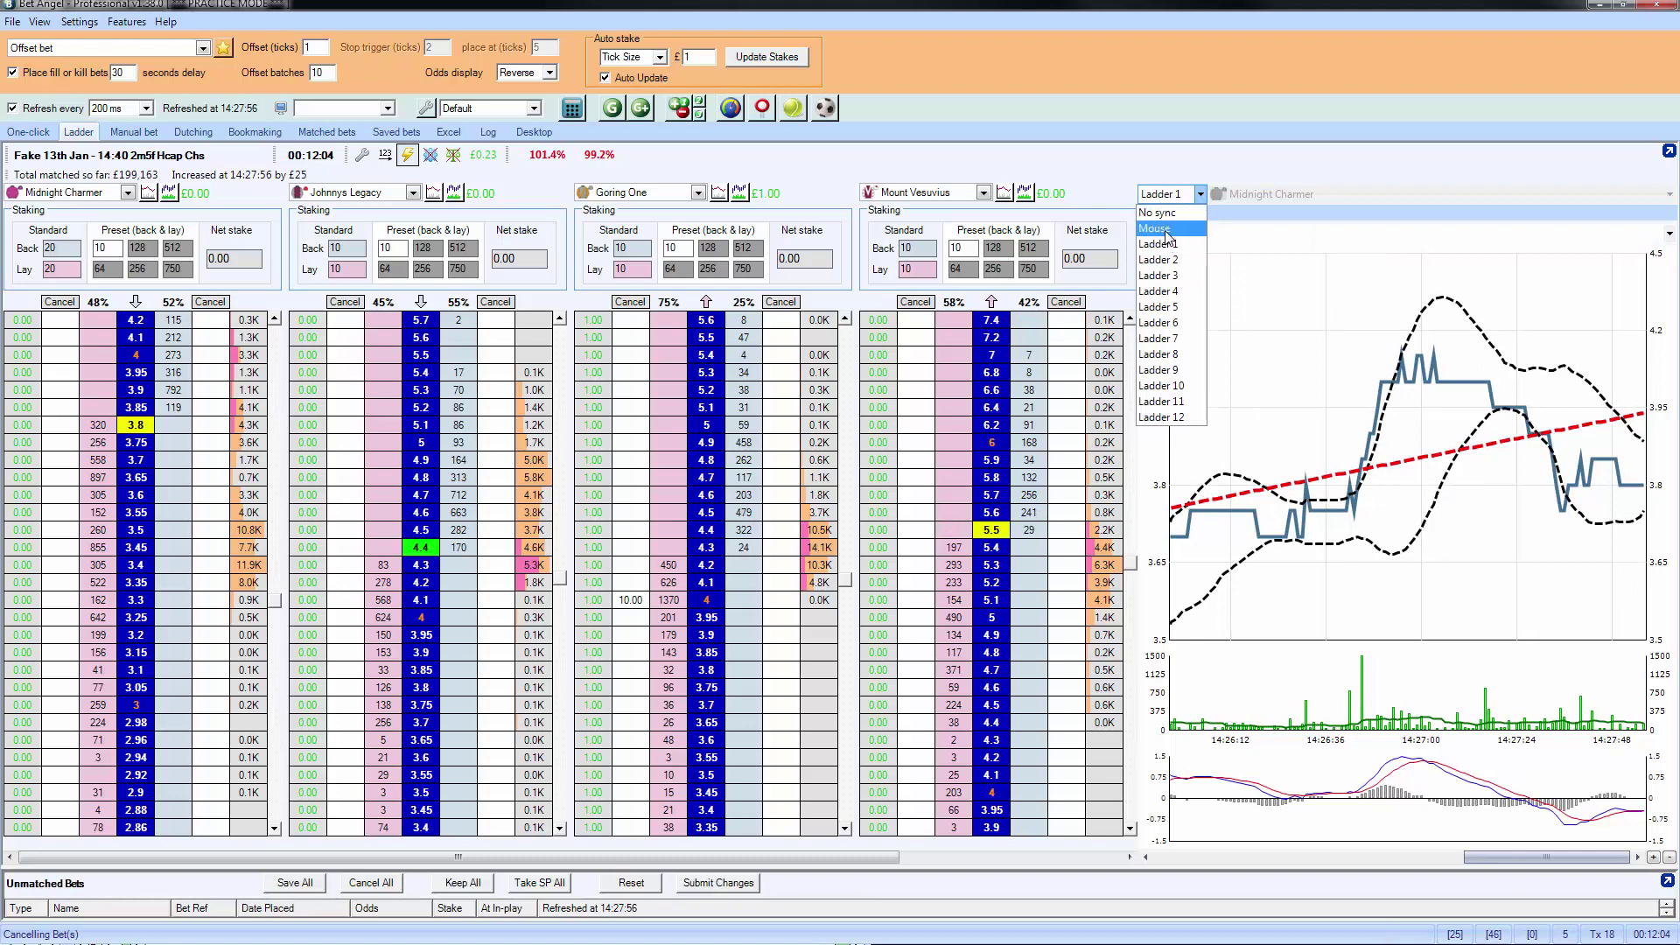
left_click(1166, 231)
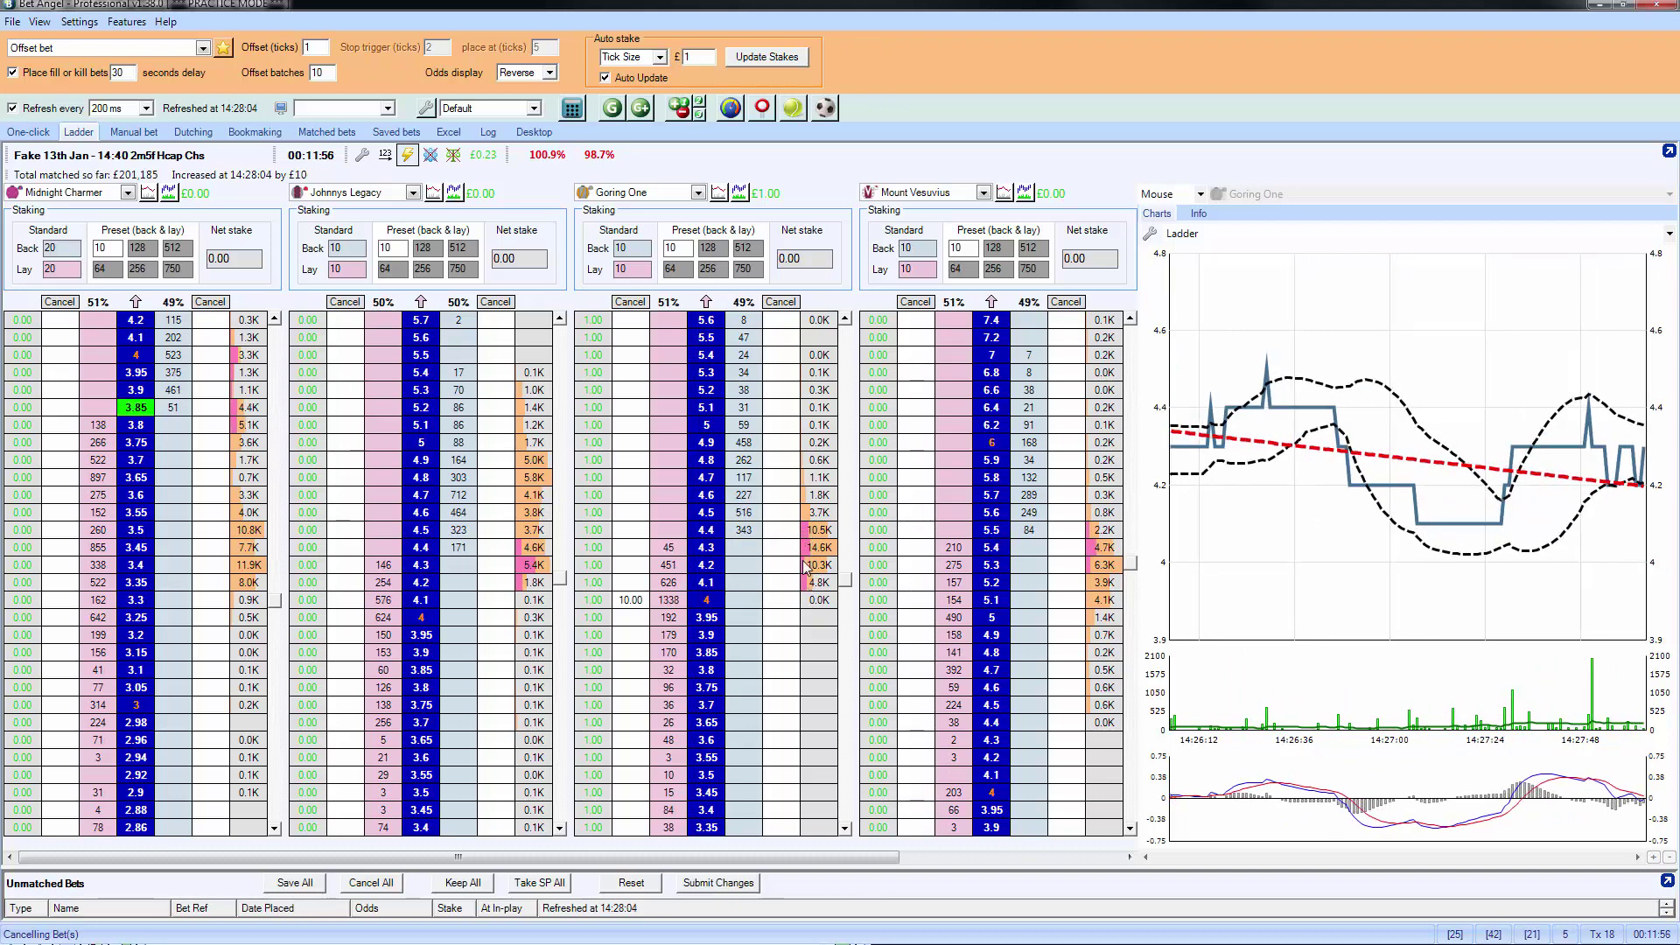
- Back Goring One for £10 at 4.4, then lay £10 at both 4.2 and 4.3
left_click(745, 531)
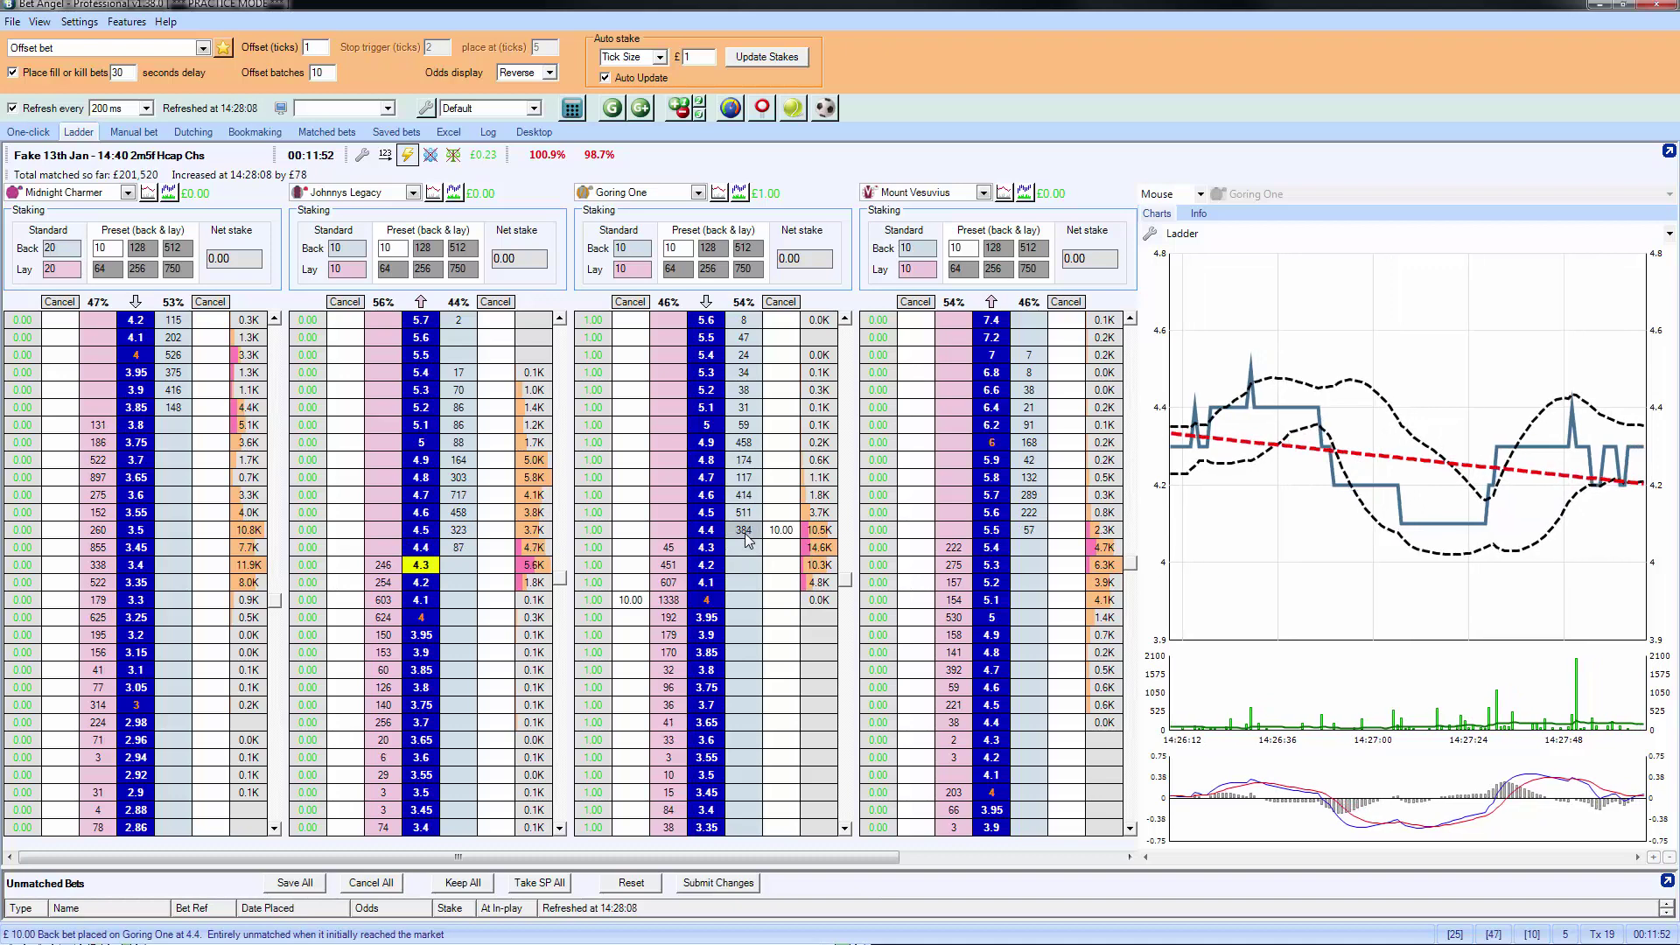
left_click(679, 567)
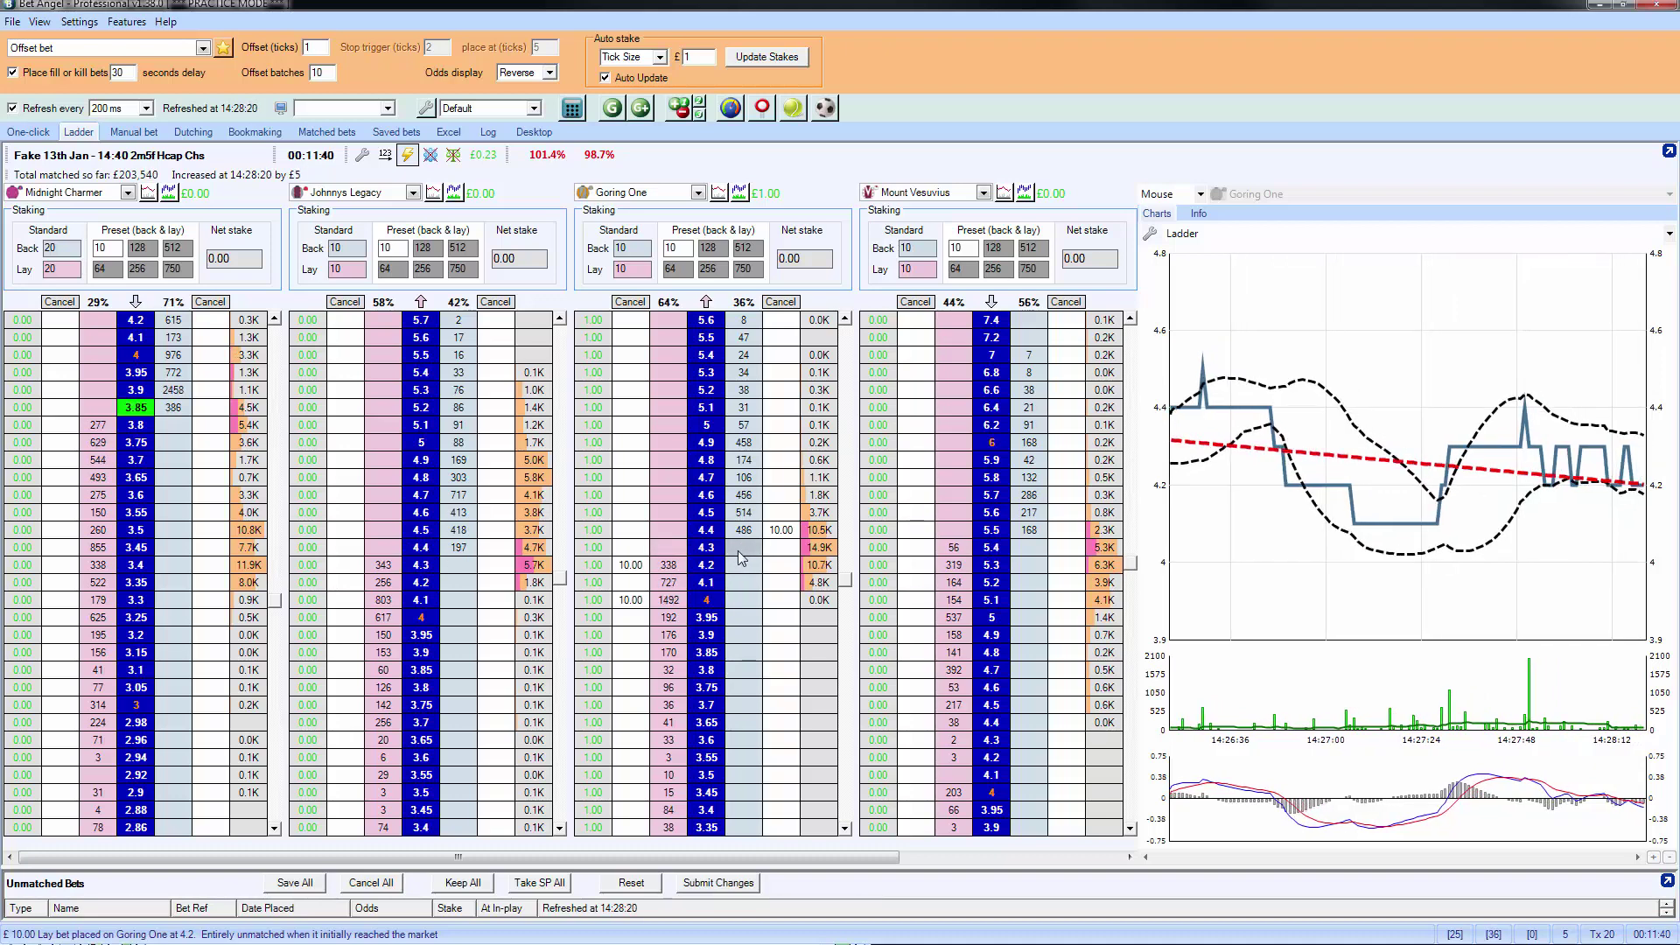
left_click(665, 553)
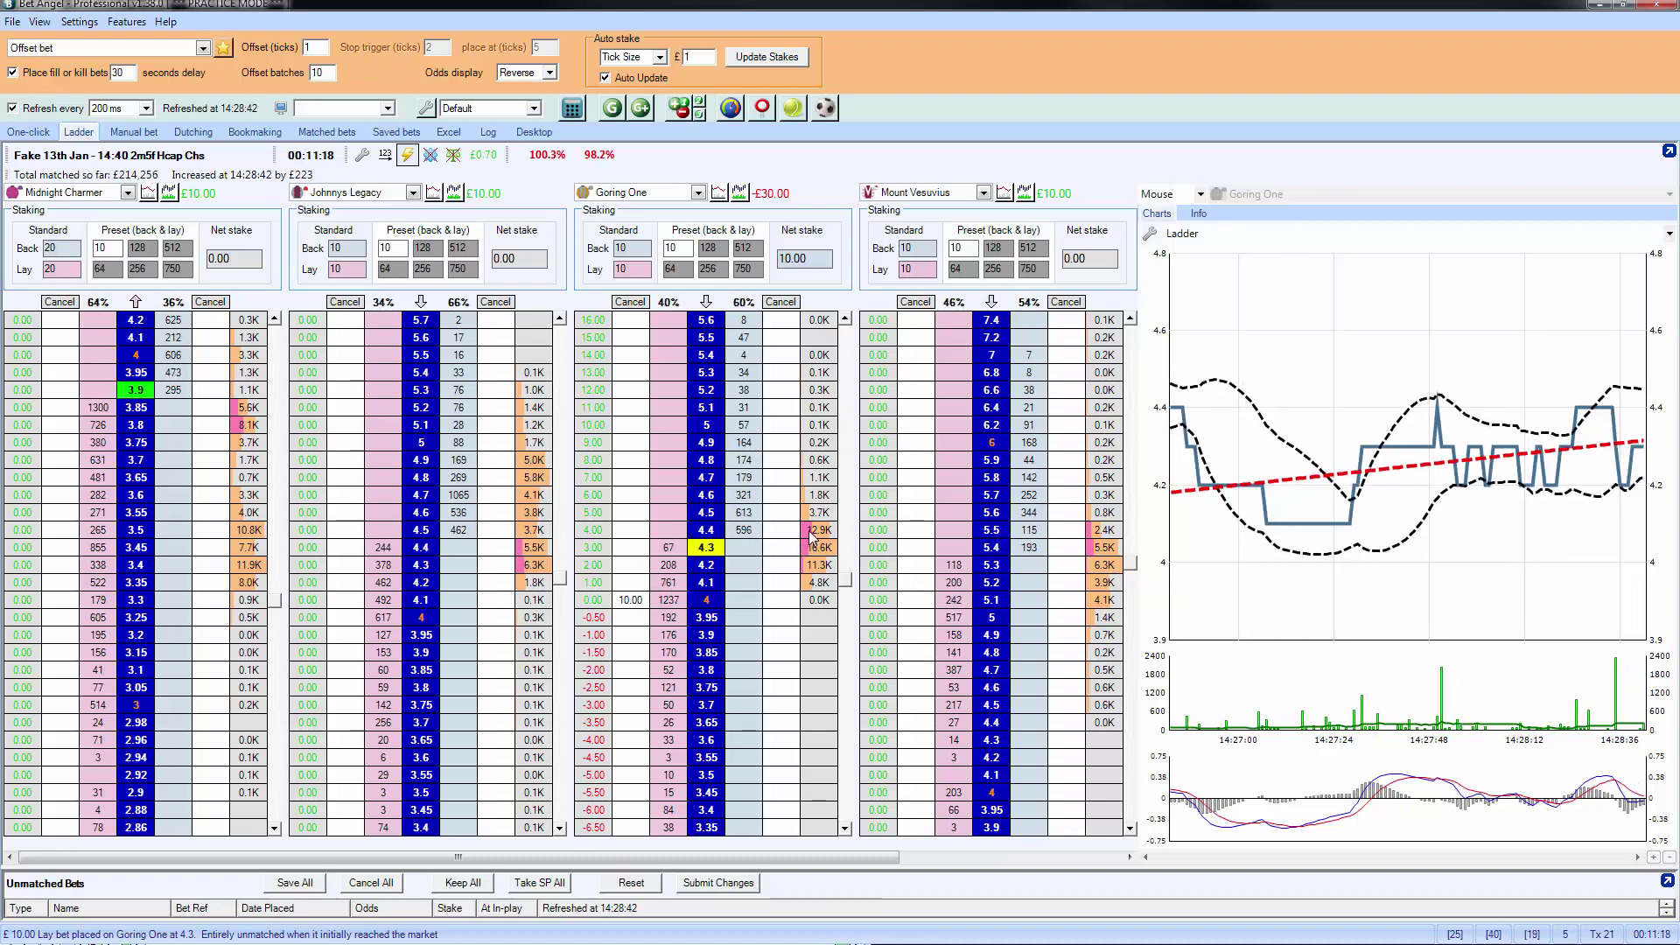
- Back Goring One for £10 at 4.4 and another £10 at 4.3
left_click(744, 529)
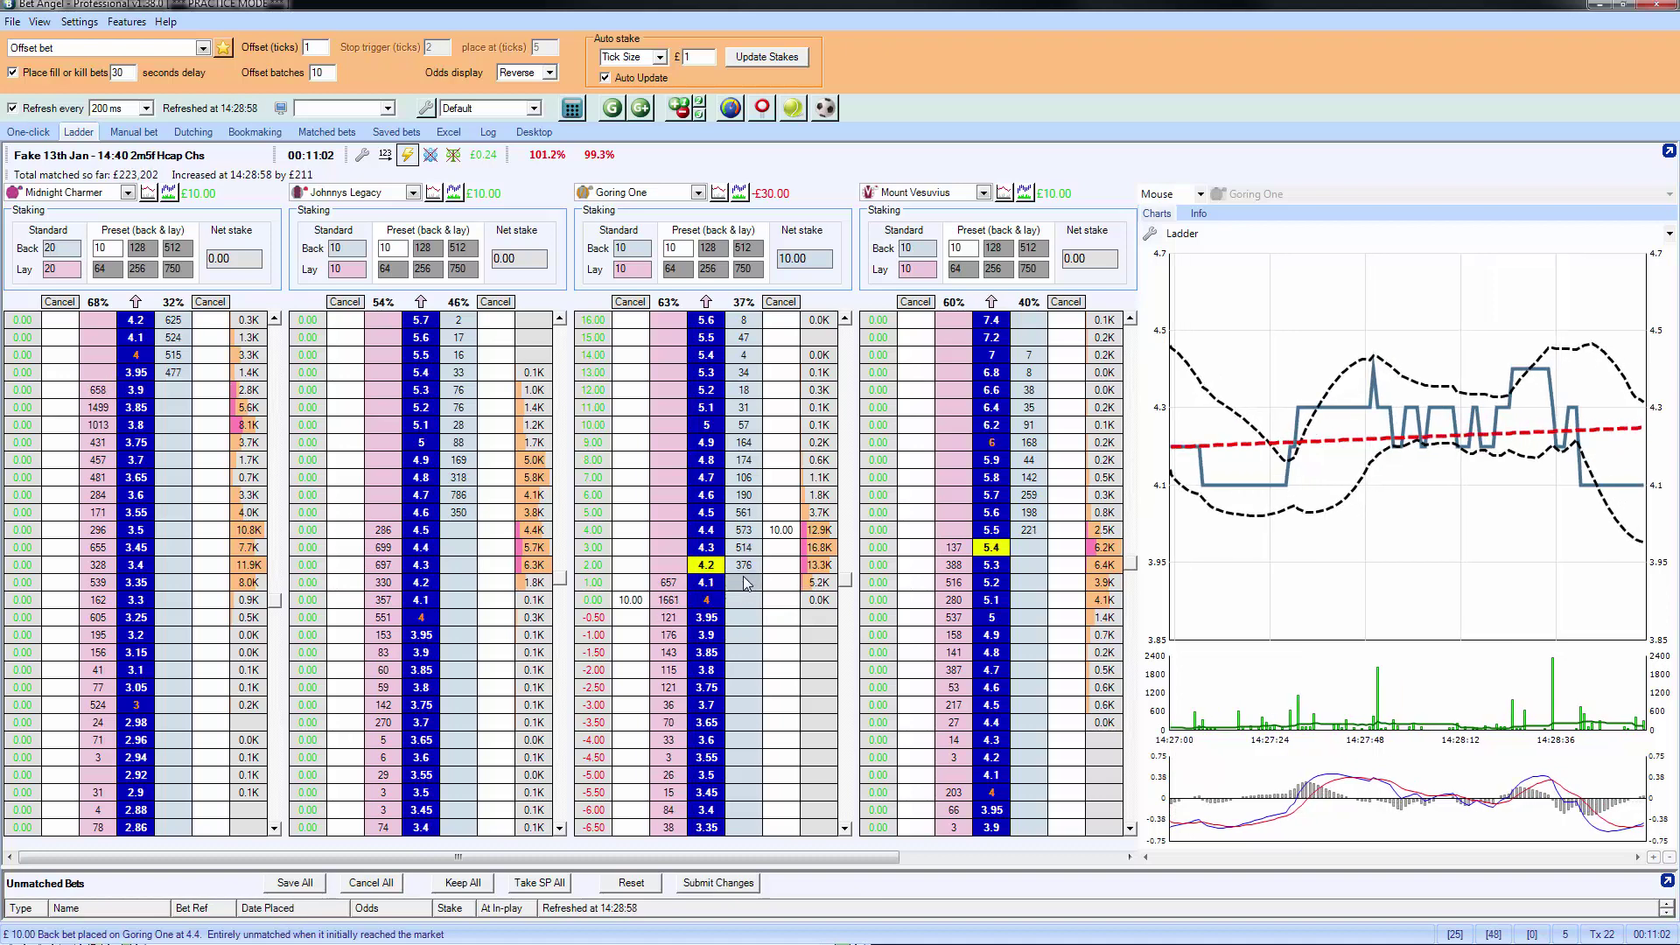
left_click(744, 547)
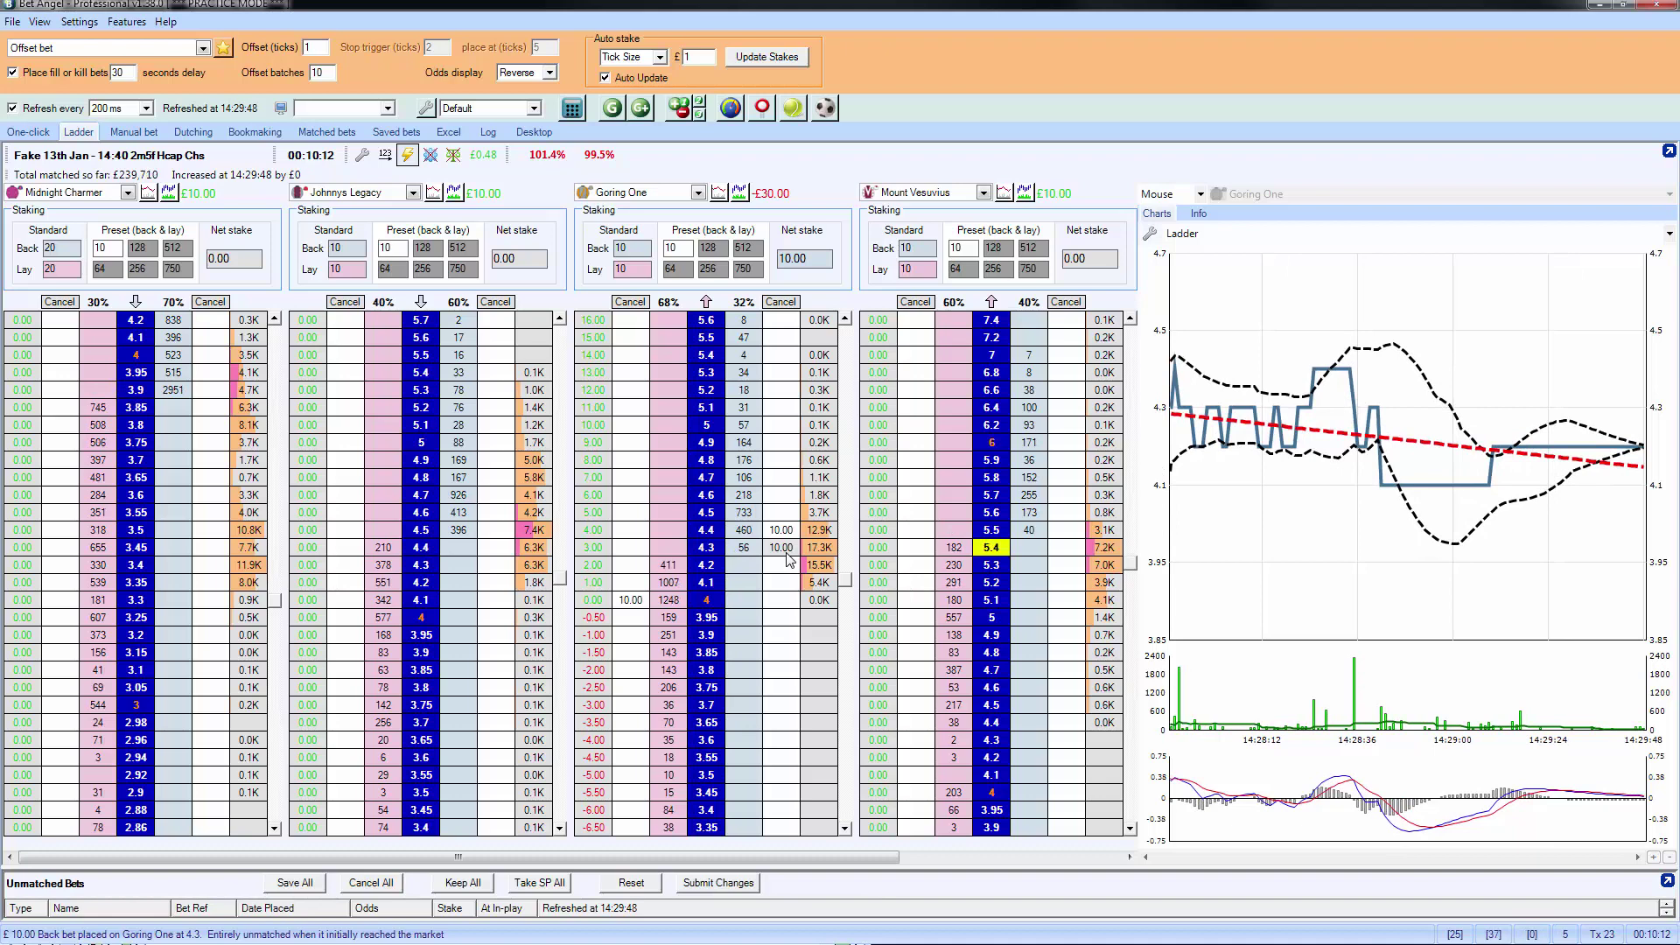
- Lay Goring One for £10 at 4.3 and view the Midnight Charmer price and volume chart
left_click(758, 549)
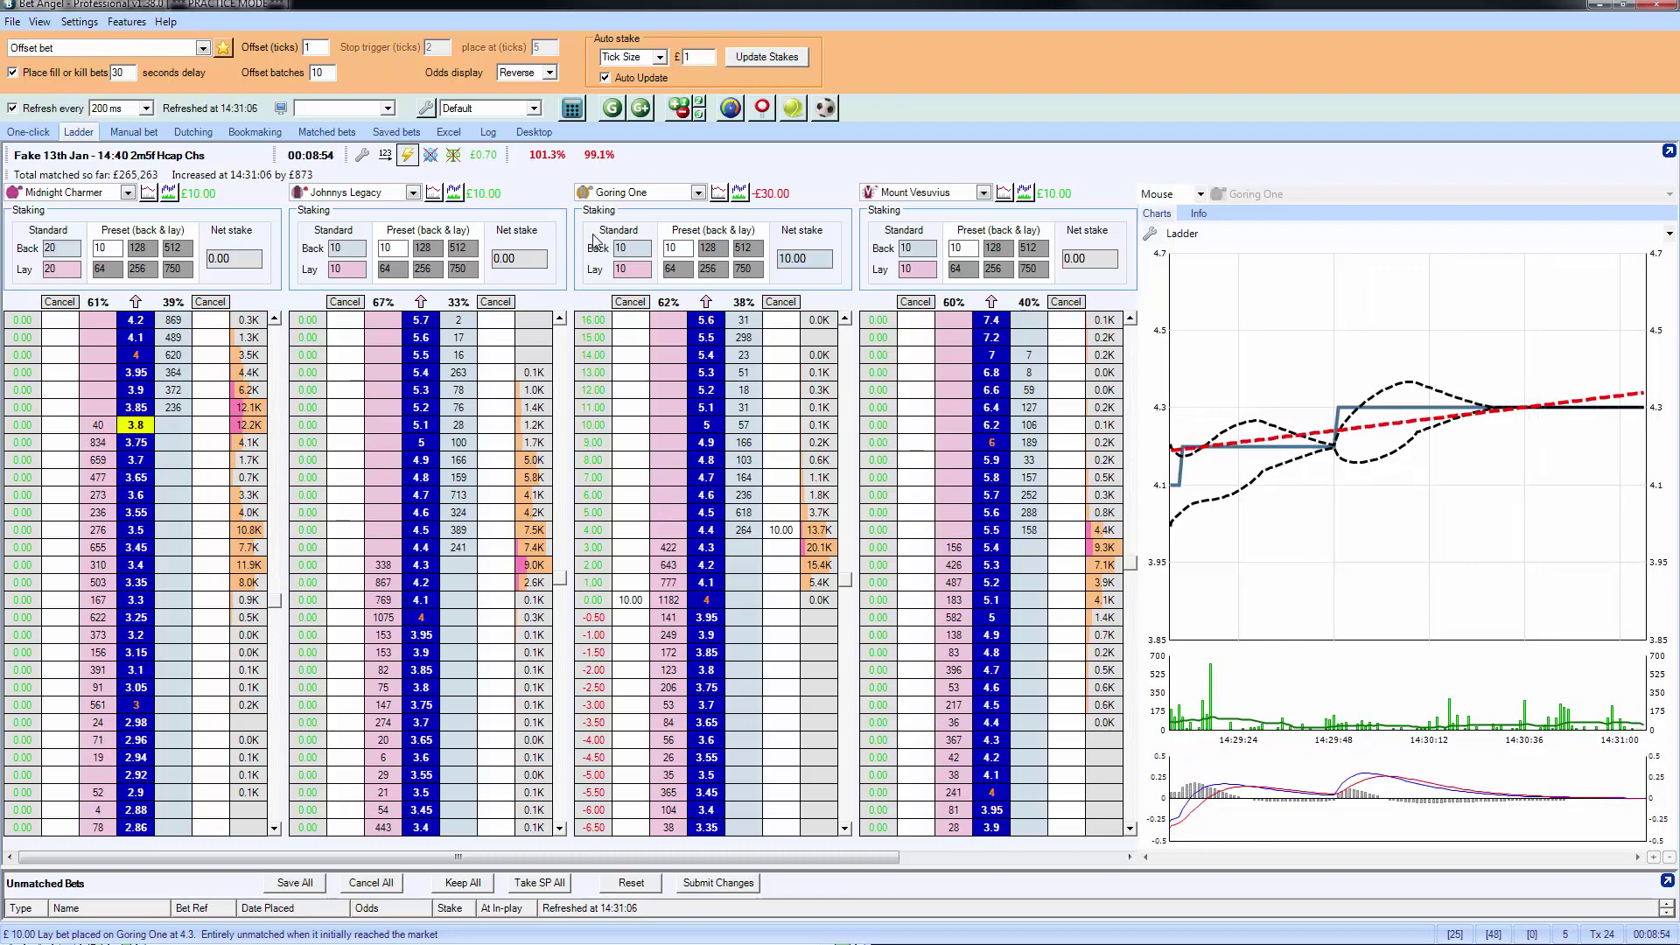
left_click(148, 192)
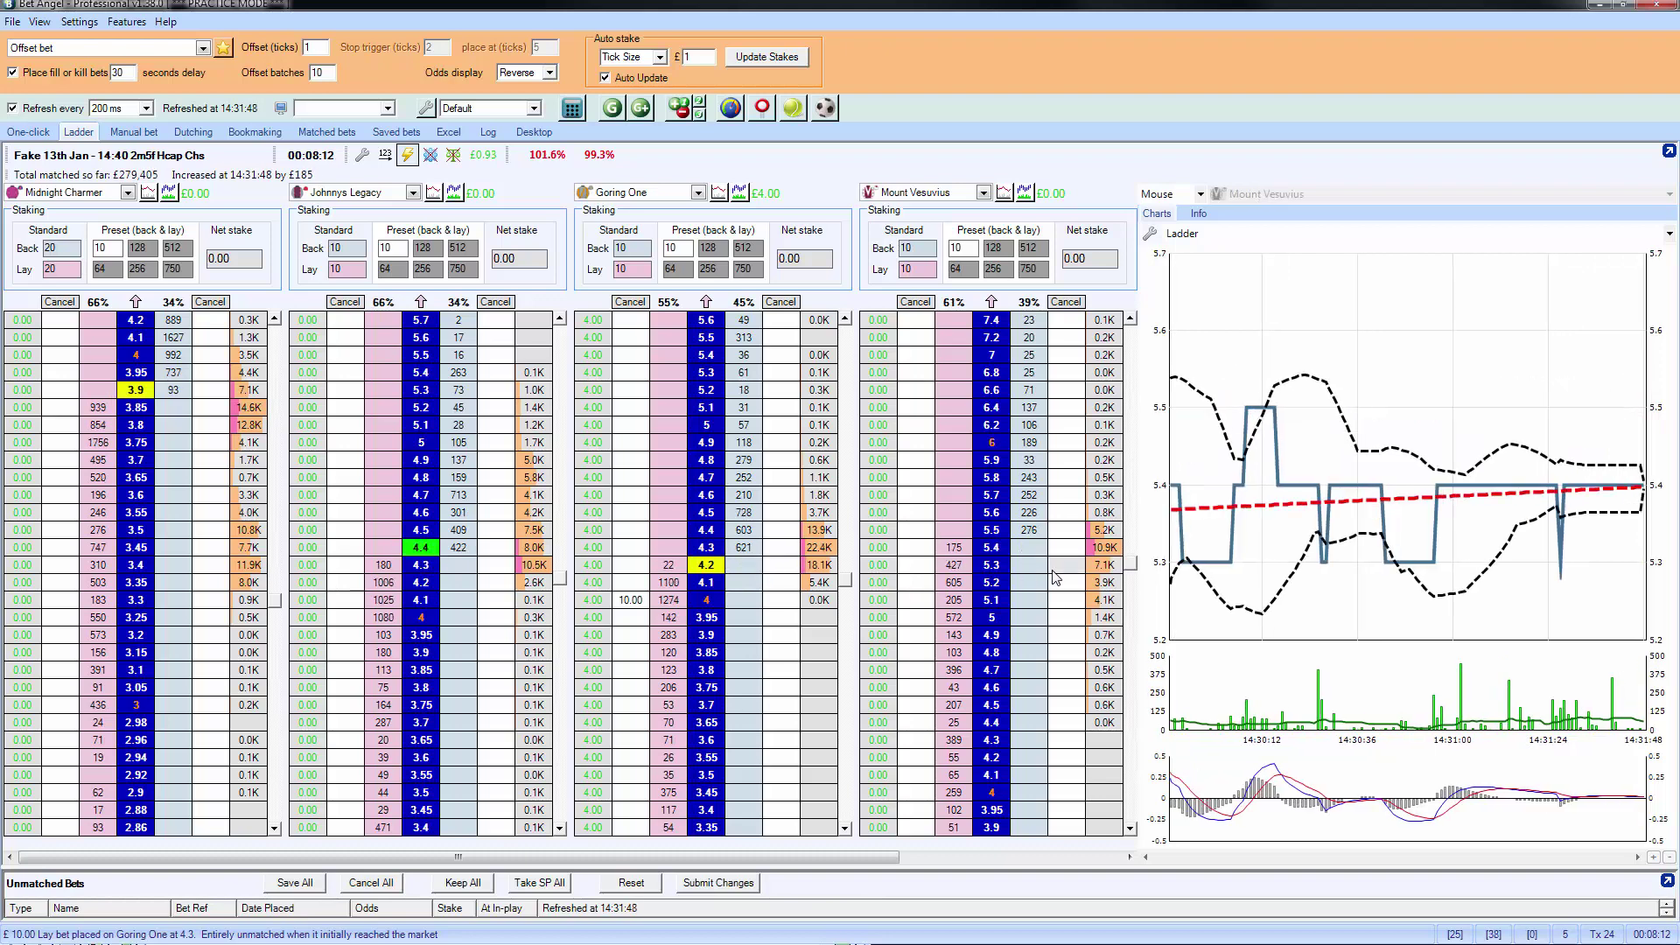
left_click(631, 601)
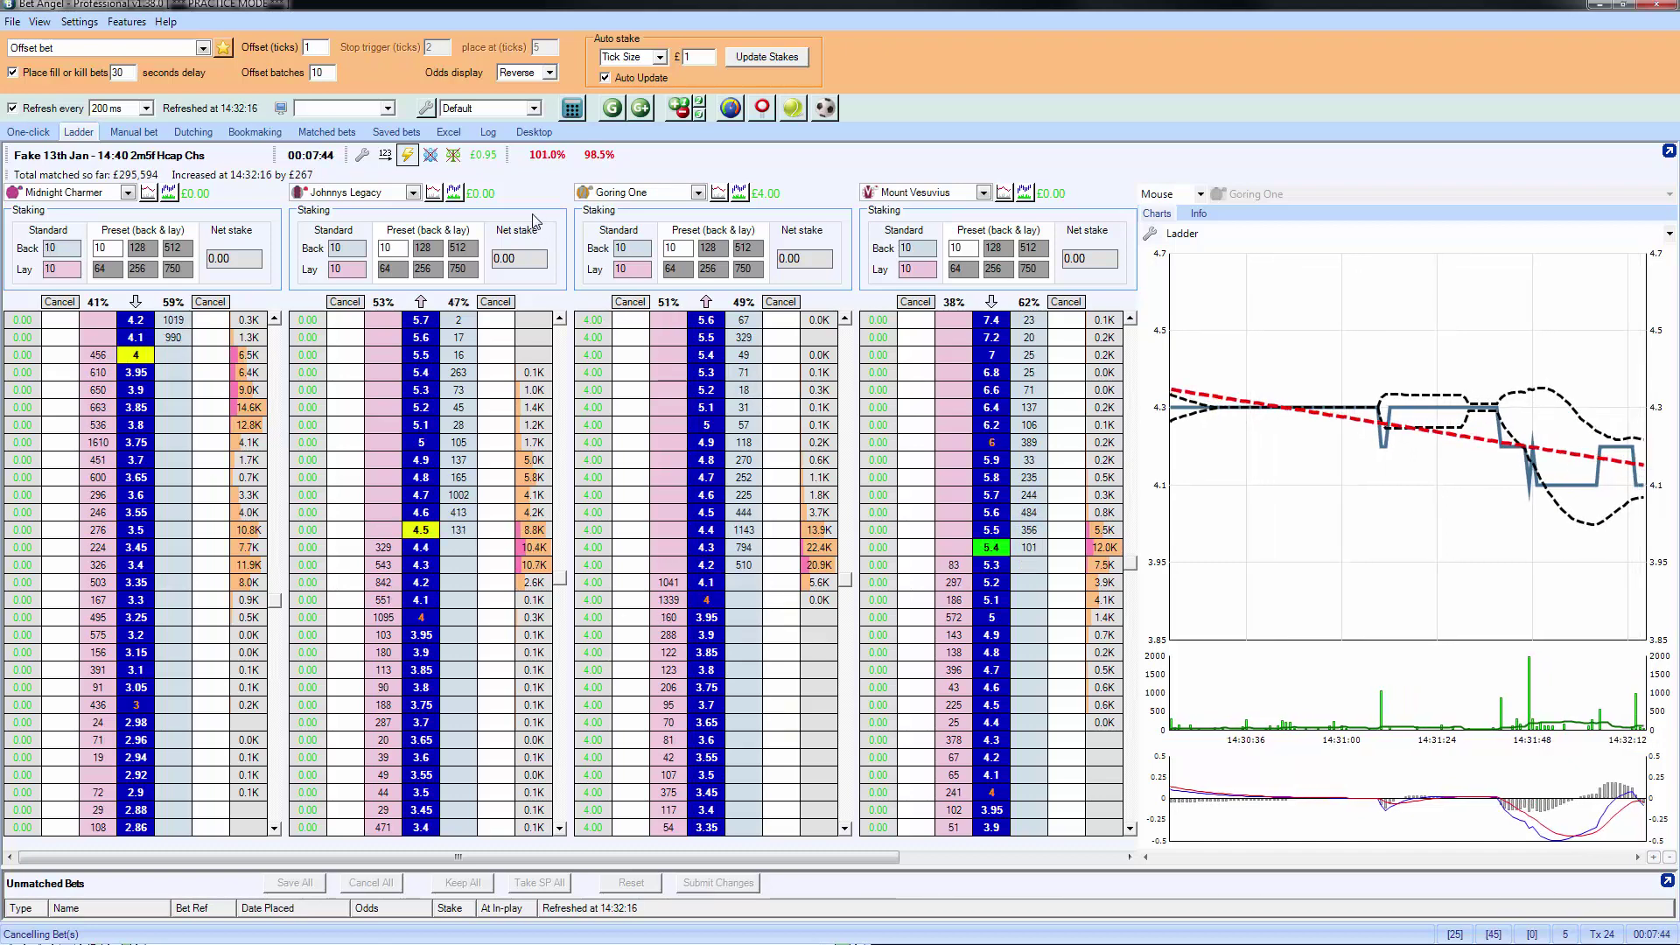
- Check greening values in the profit column, then green up all trades for £0.93 profit
left_click(452, 159)
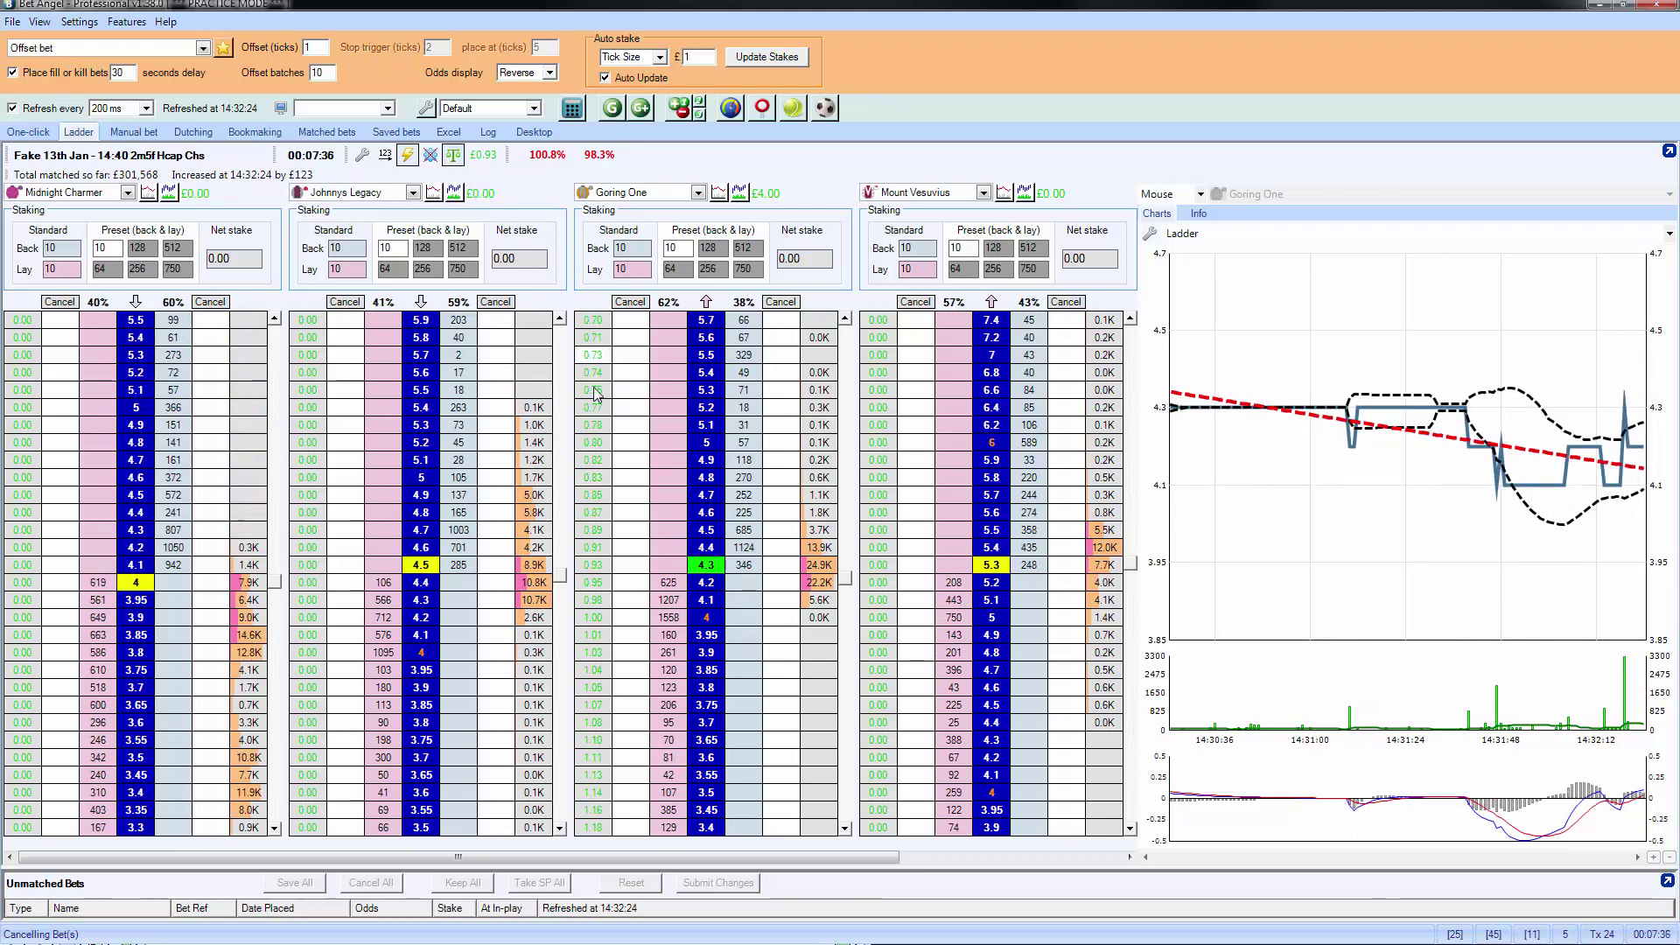
left_click(433, 160)
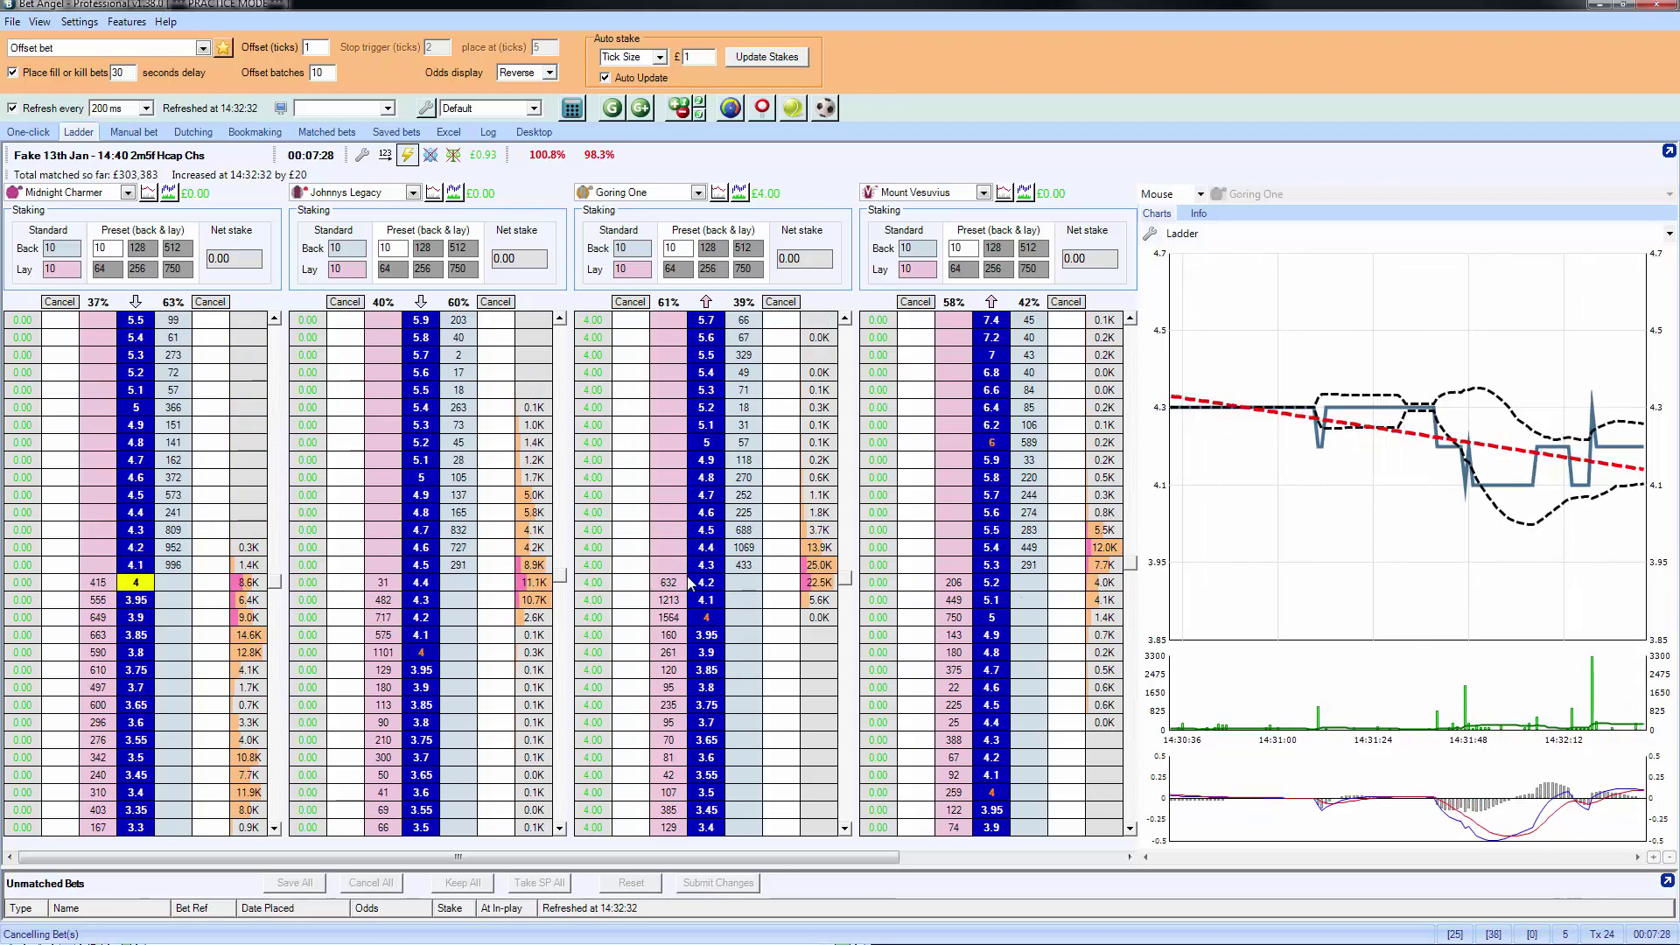
left_click(487, 163)
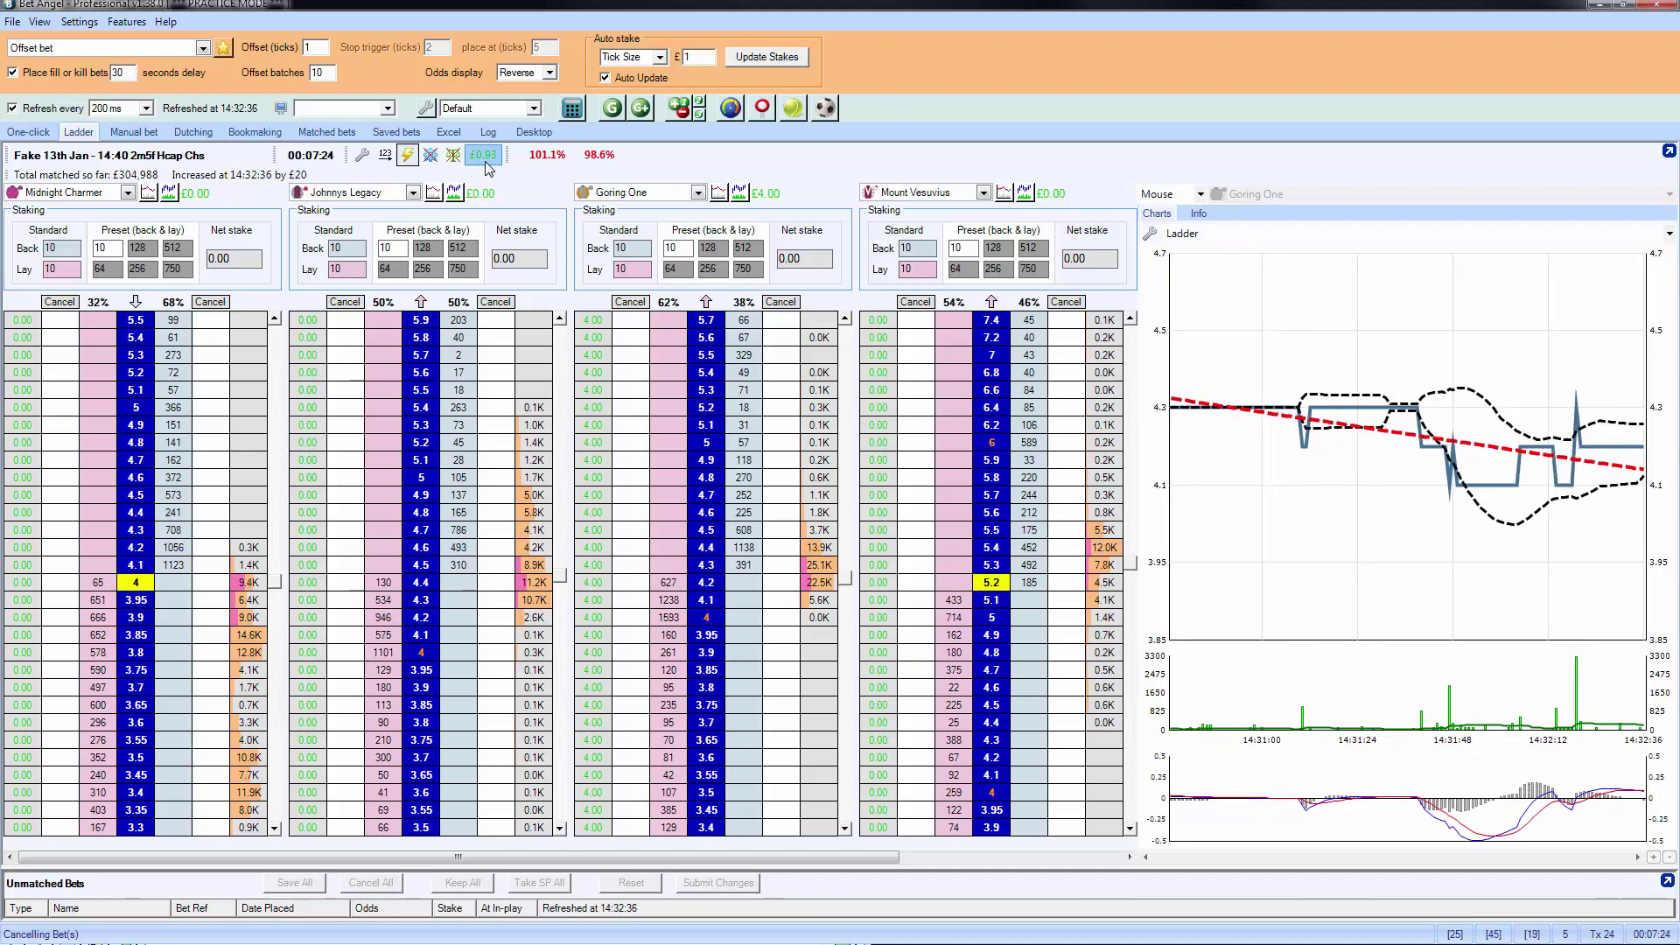